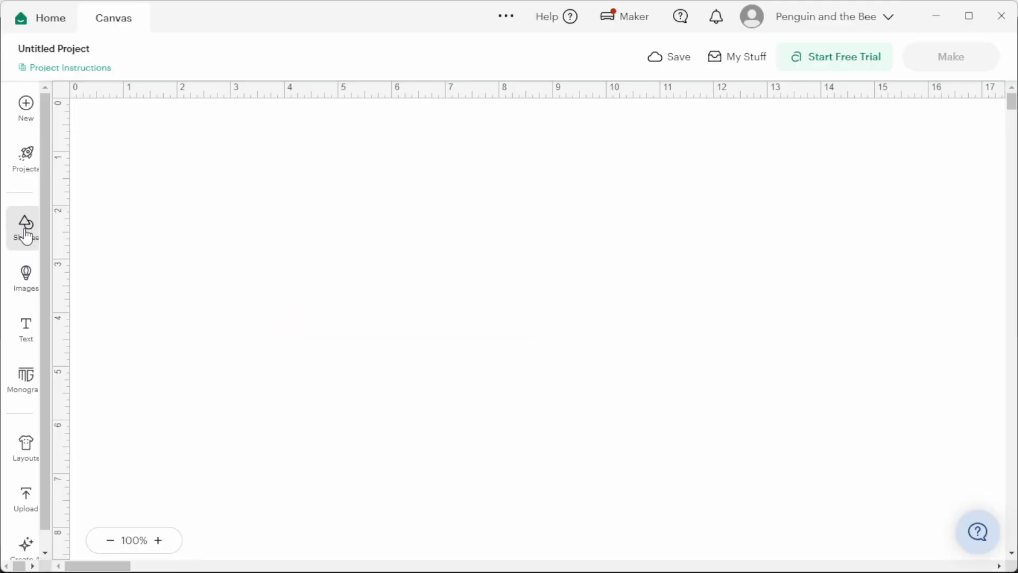
- Add a basic square from the free shapes to the empty canvas
left_click(25, 226)
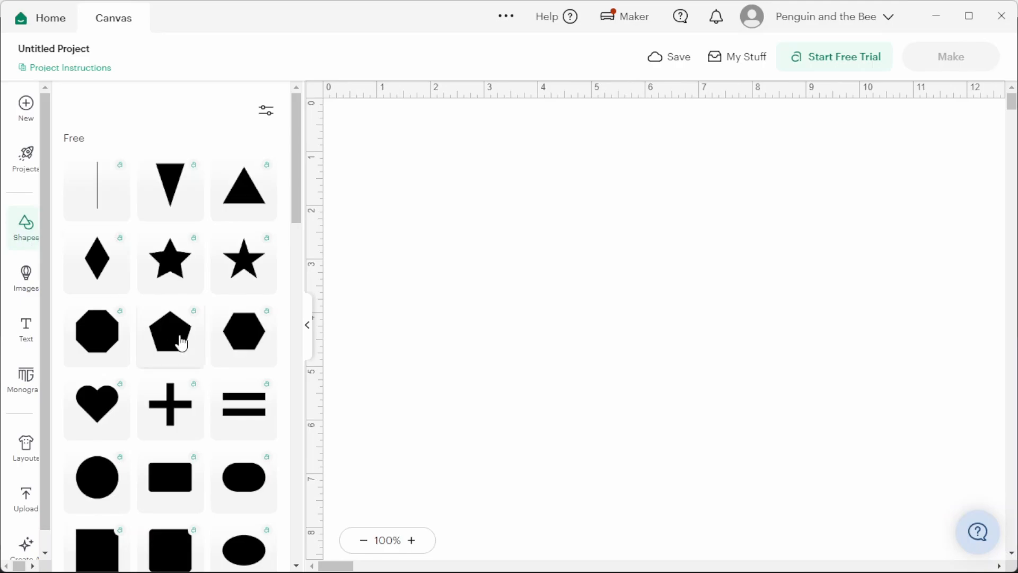
scroll(174, 363, "down", 3)
left_click(97, 401)
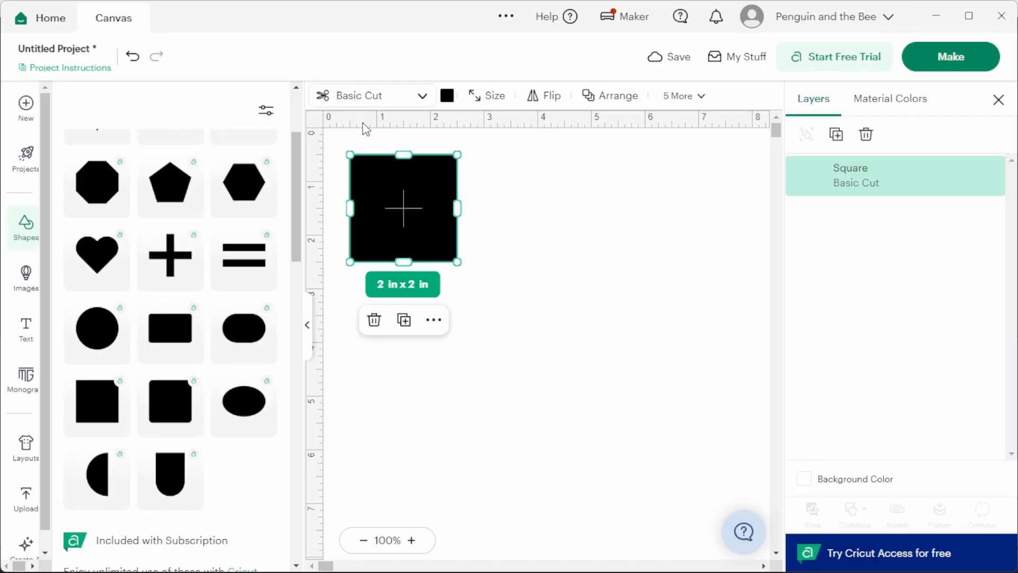
left_click(307, 325)
- Resize the square to 12 in wide by 5.5 in high and recolor it light yellow
left_click(236, 96)
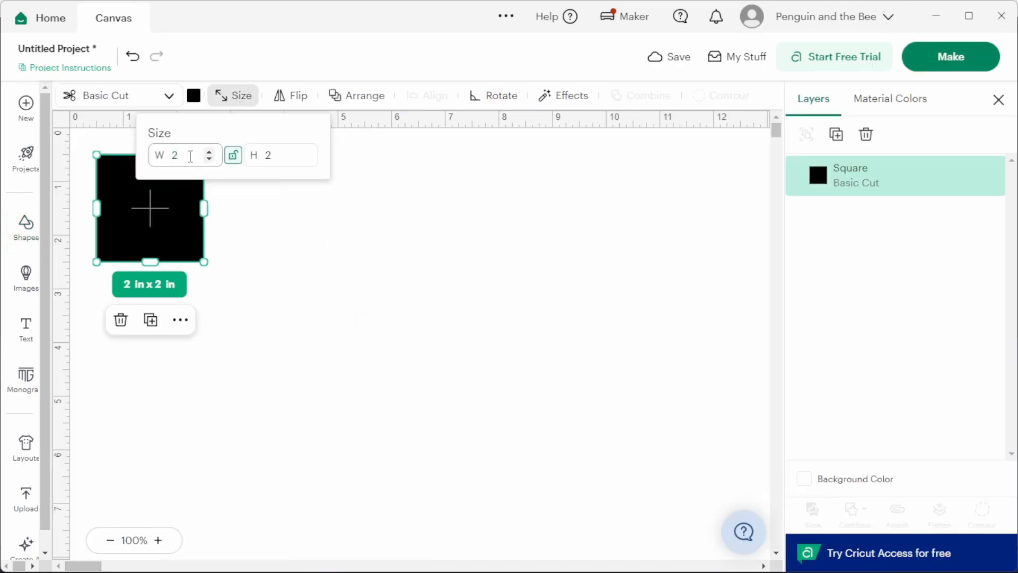
double_click(176, 155)
type("12")
key("Tab")
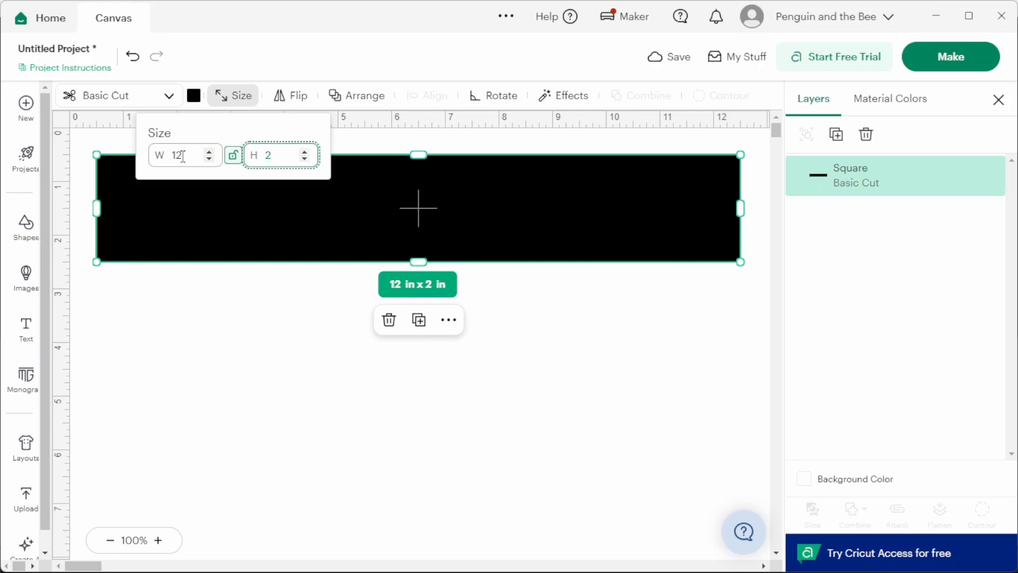
type("5.5")
key("Return")
left_click(193, 95)
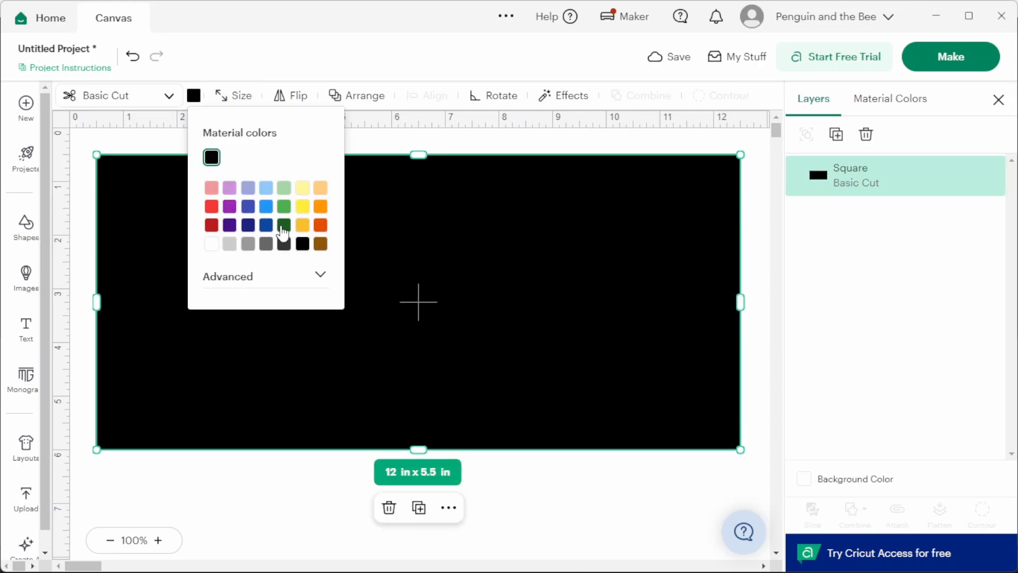
left_click(302, 191)
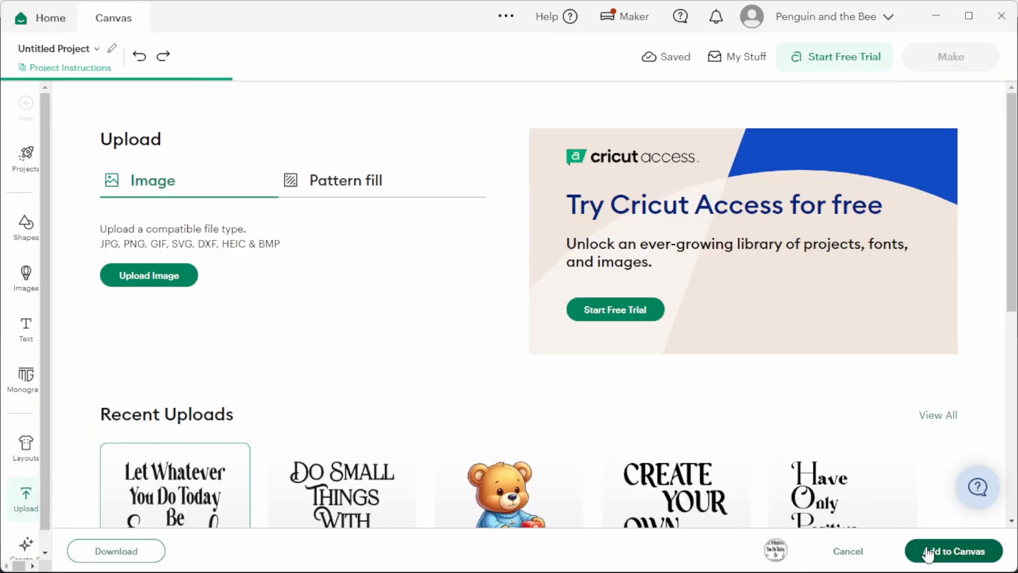
- Add the uploaded "Let Whatever You Do Today Be Enough" image and enlarge it to about 4.51 x 4.51 in near the rectangle's middle
left_click(928, 551)
left_click(306, 326)
left_click_drag(185, 231, 419, 254)
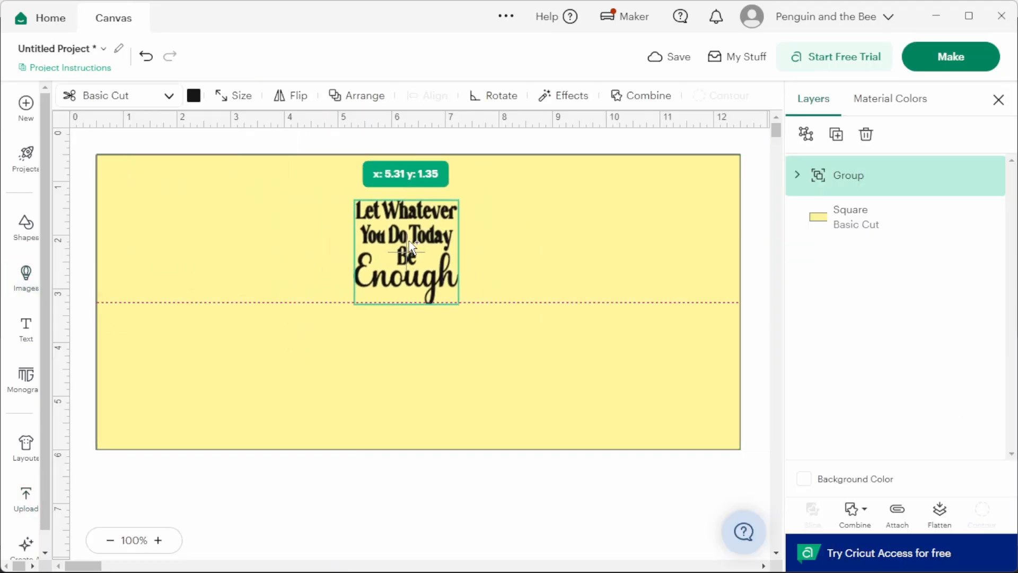
left_click_drag(459, 304, 596, 442)
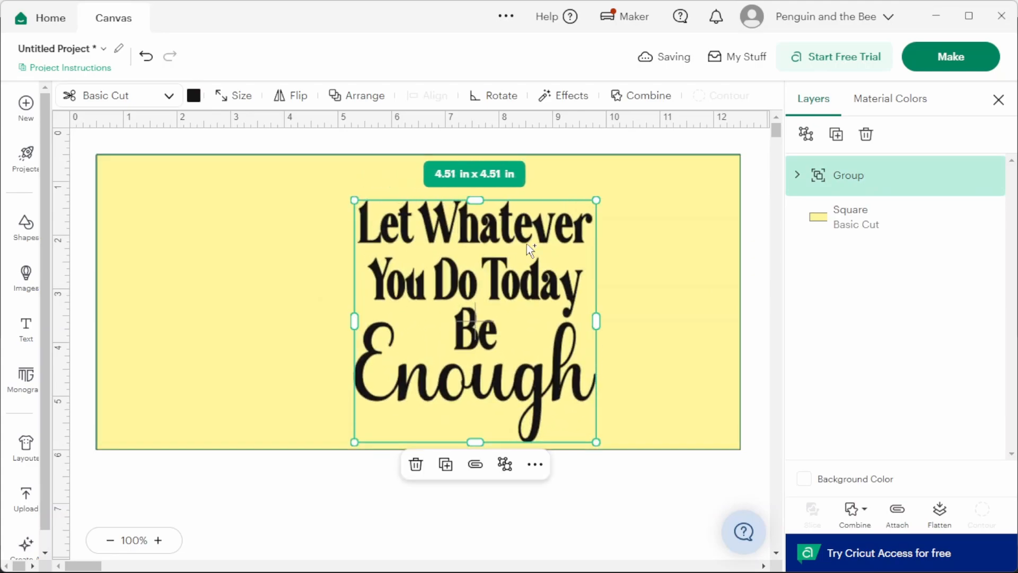
left_click_drag(534, 297, 489, 276)
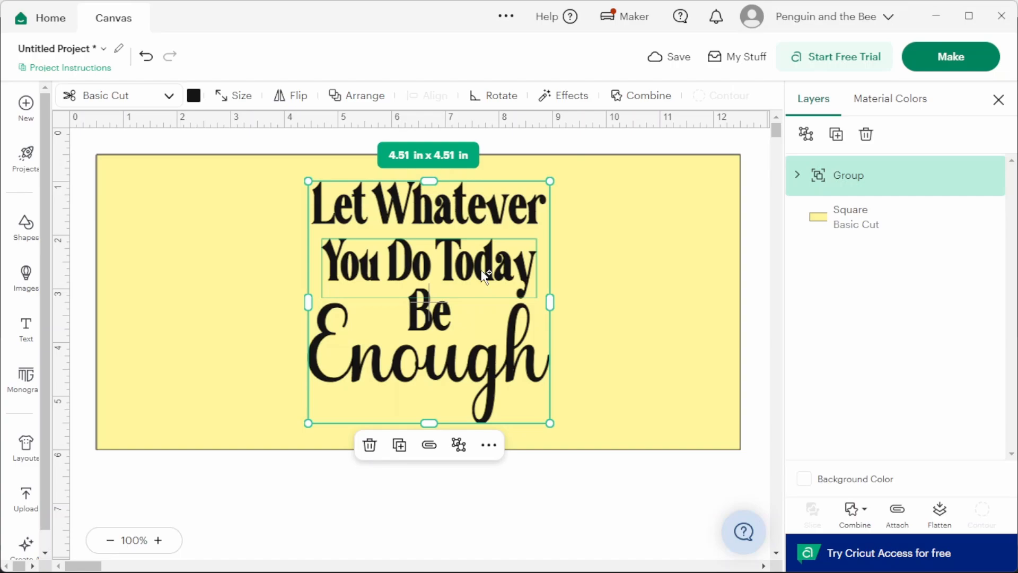
- Expand the quote group and rename the subgroups of its first two lines "Let Whatever" and "You Do Today"
left_click(797, 175)
left_click(887, 345)
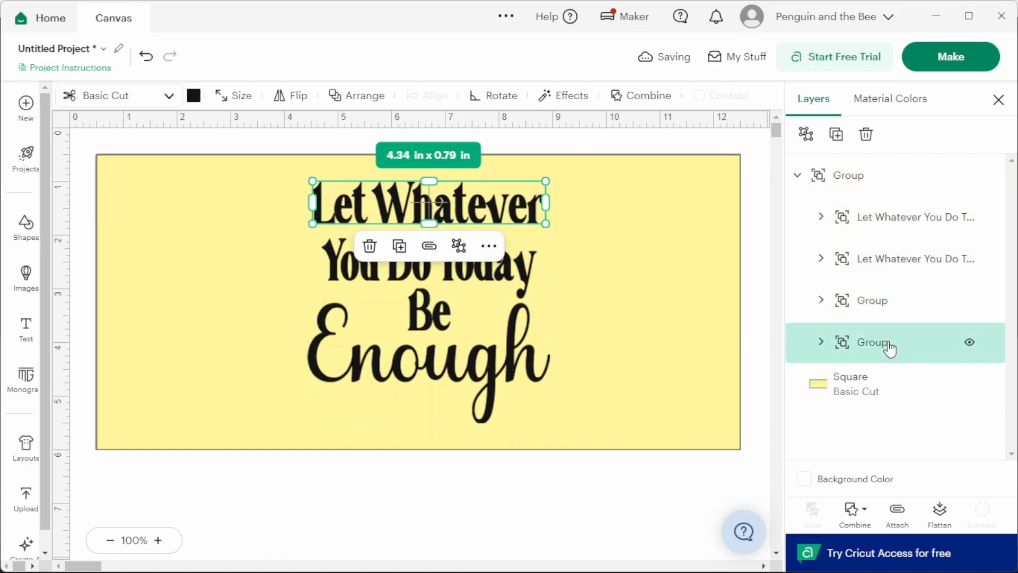
double_click(889, 343)
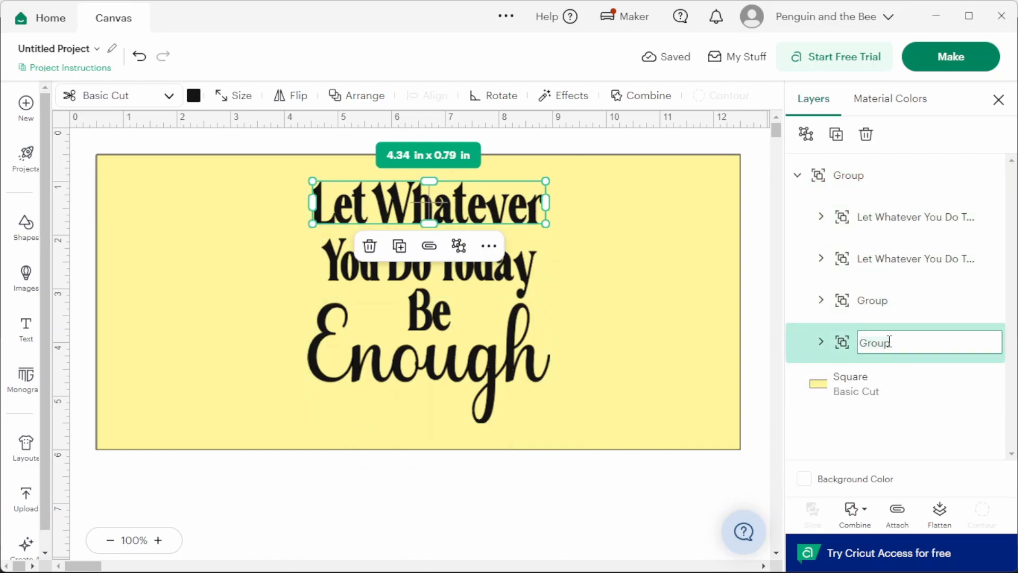
type("Let Whatever")
key("Return")
double_click(869, 300)
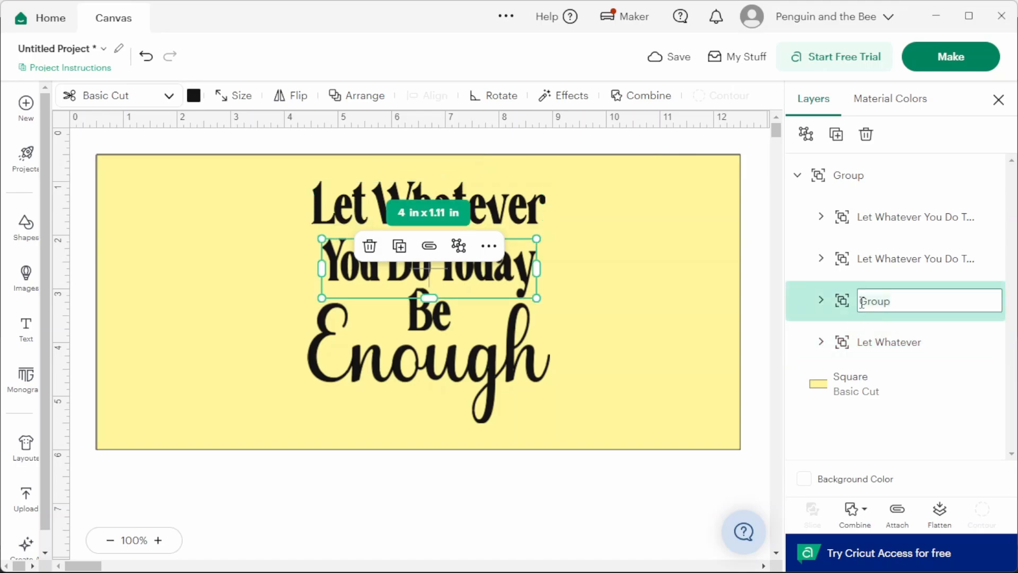
type("You Do Today")
key("Return")
- Rename the subgroups of the quote's last two lines "Be" and "Enough"
double_click(895, 258)
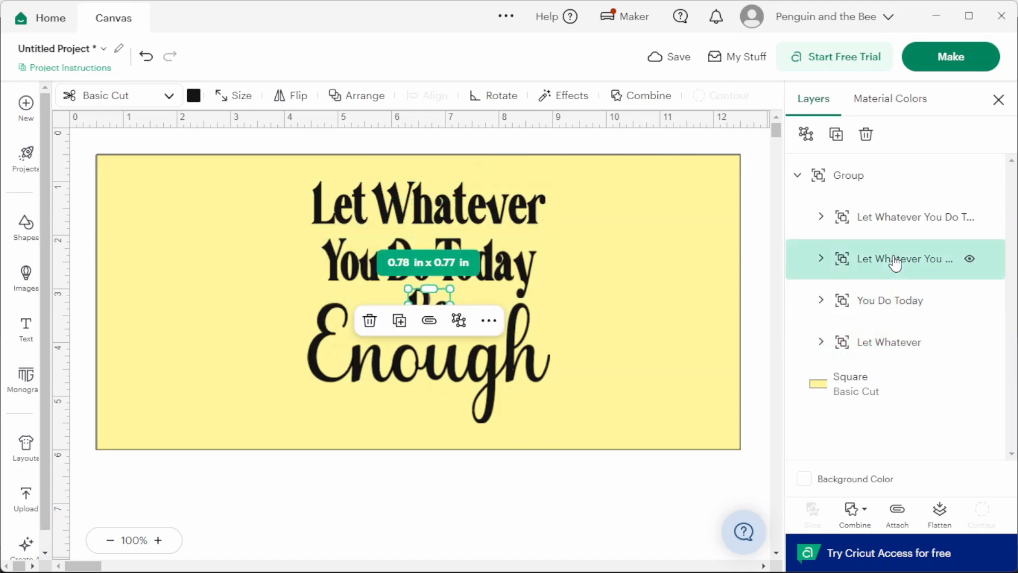
type("Be")
key("Return")
double_click(901, 216)
type("En")
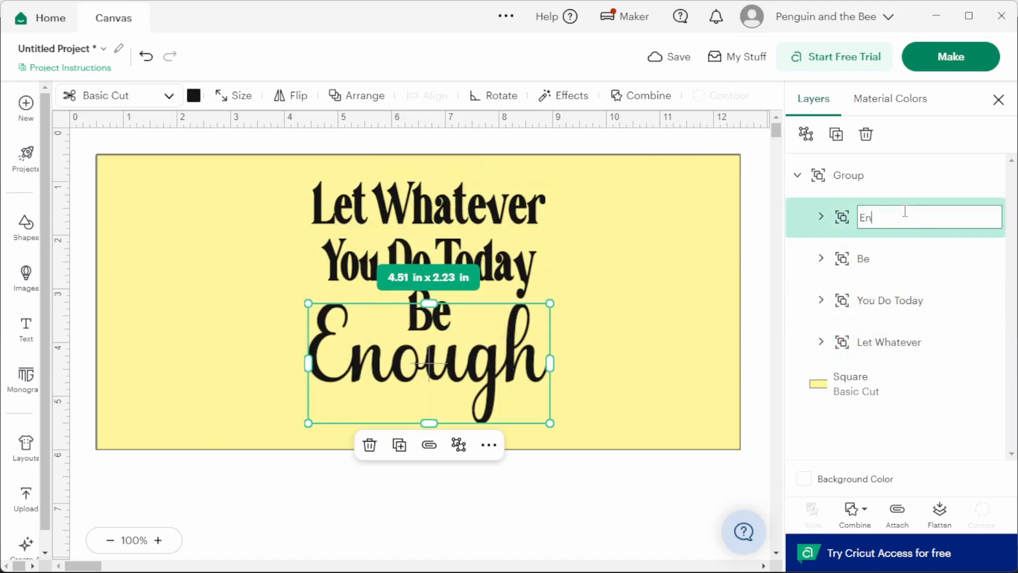
type("ough")
key("Return")
- Reorder the quote's layers from the top as Let Whatever, You Do Today, Be, Enough
left_click_drag(890, 342, 892, 217)
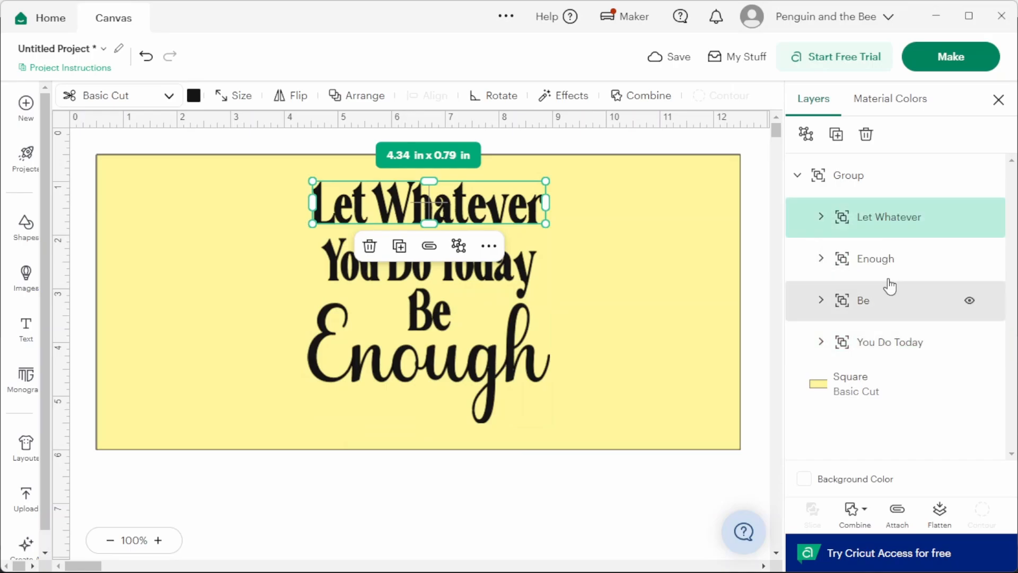
left_click(898, 351)
left_click_drag(899, 355, 883, 296)
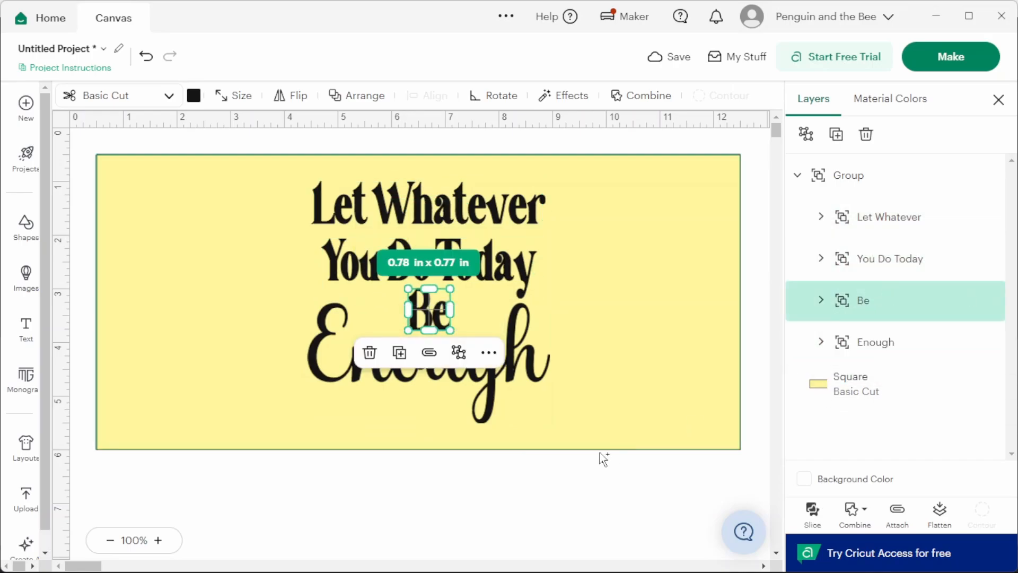
- Move "Let Whatever" to the rectangle's upper left and place "You Do Today" beside it on the same line
left_click(863, 268)
left_click(820, 218)
left_click_drag(491, 208, 309, 206)
left_click(310, 206)
left_click(821, 183)
left_click(874, 259)
left_click_drag(452, 267, 508, 209)
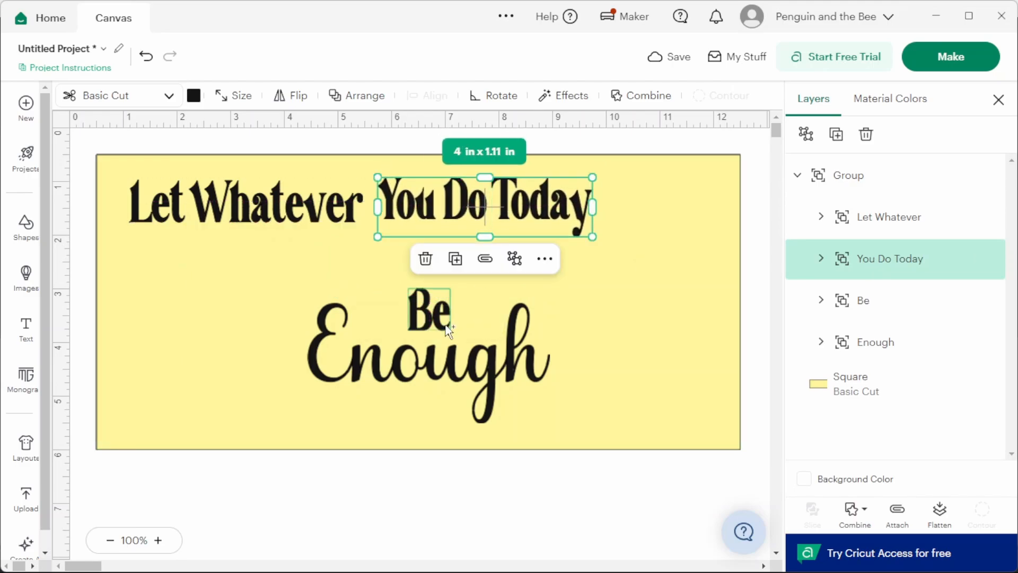
- Move "Be" up under the gap in the first text line and shift "Enough" left beneath it
left_click(445, 317)
left_click_drag(445, 317, 394, 273)
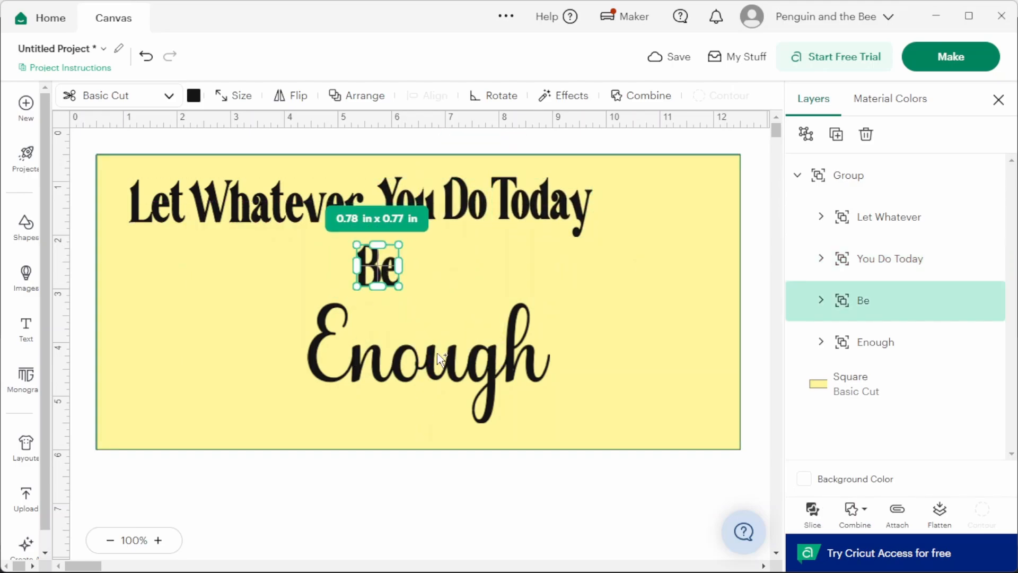
left_click(449, 366)
left_click_drag(449, 366, 393, 366)
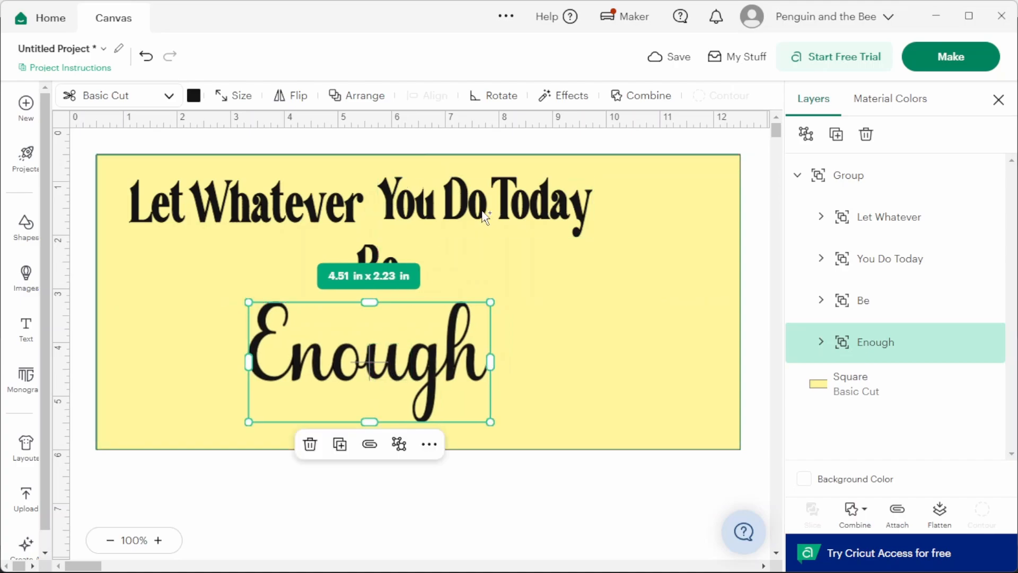
- Group "Let Whatever" and "You Do Today" together as one text line
left_click(358, 214)
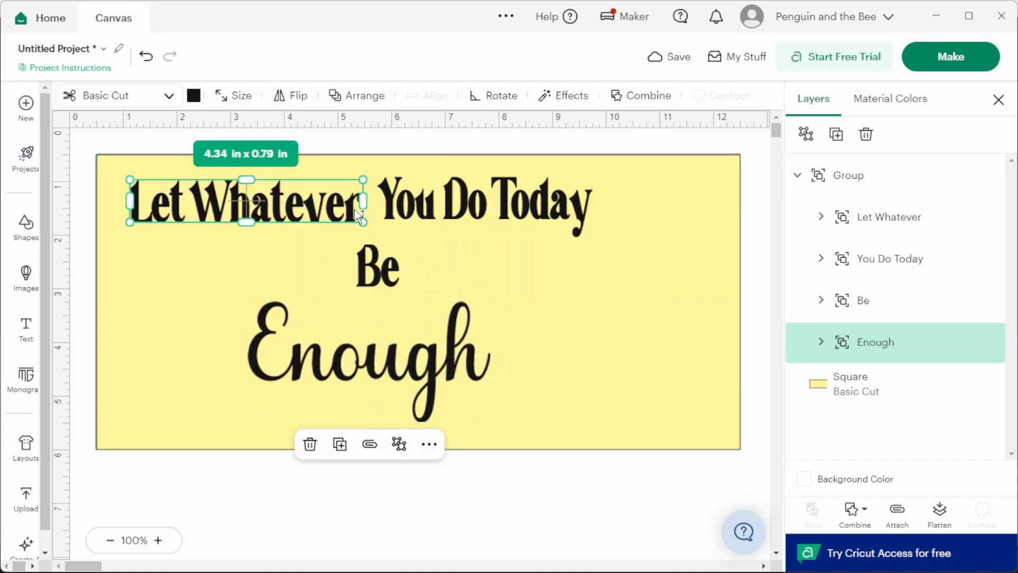
left_click(433, 214, "shift")
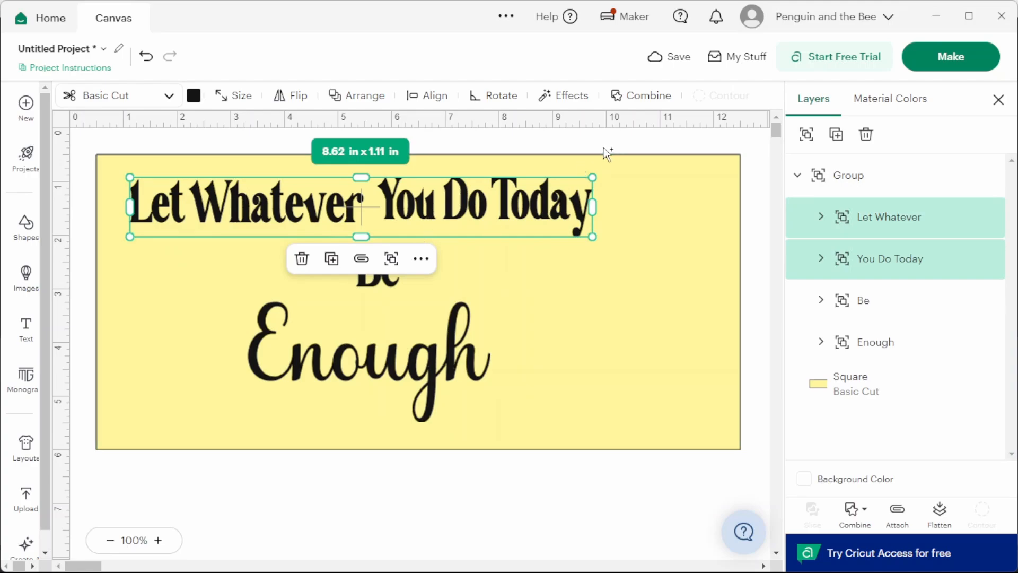
left_click(806, 136)
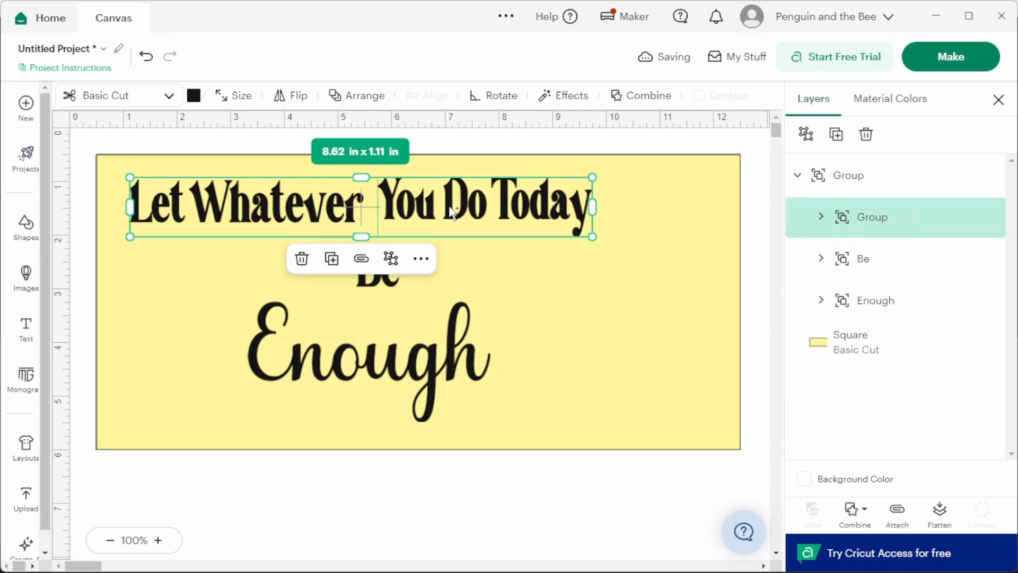
- Align the whole quote group horizontally with the yellow rectangle
left_click_drag(450, 208, 454, 208)
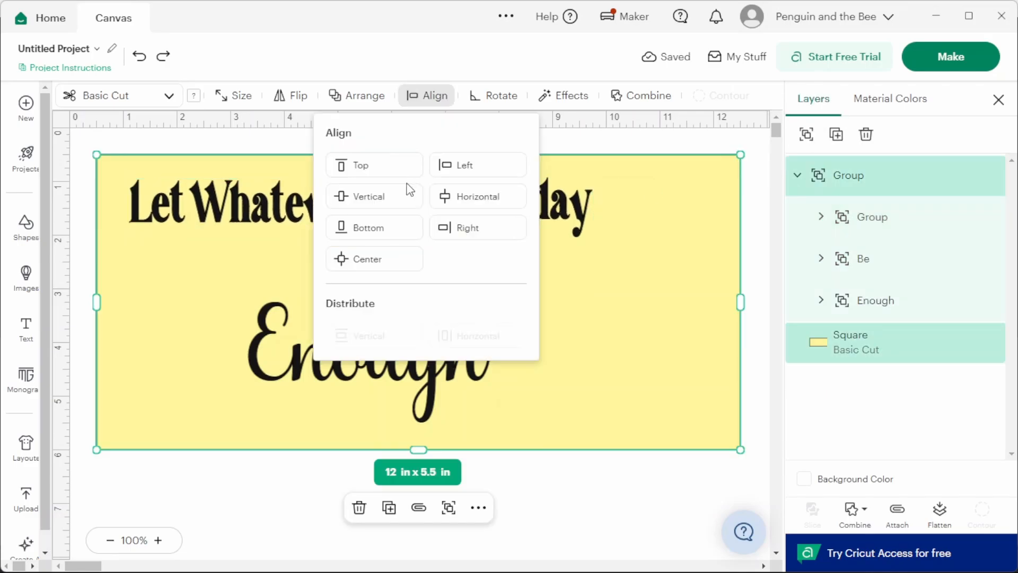
left_click(409, 192)
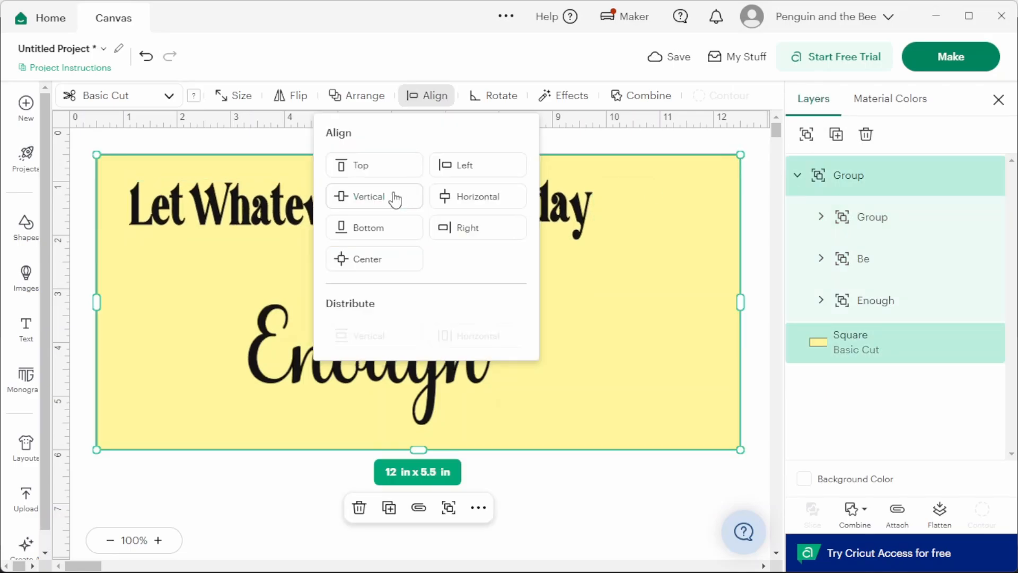
left_click(477, 201)
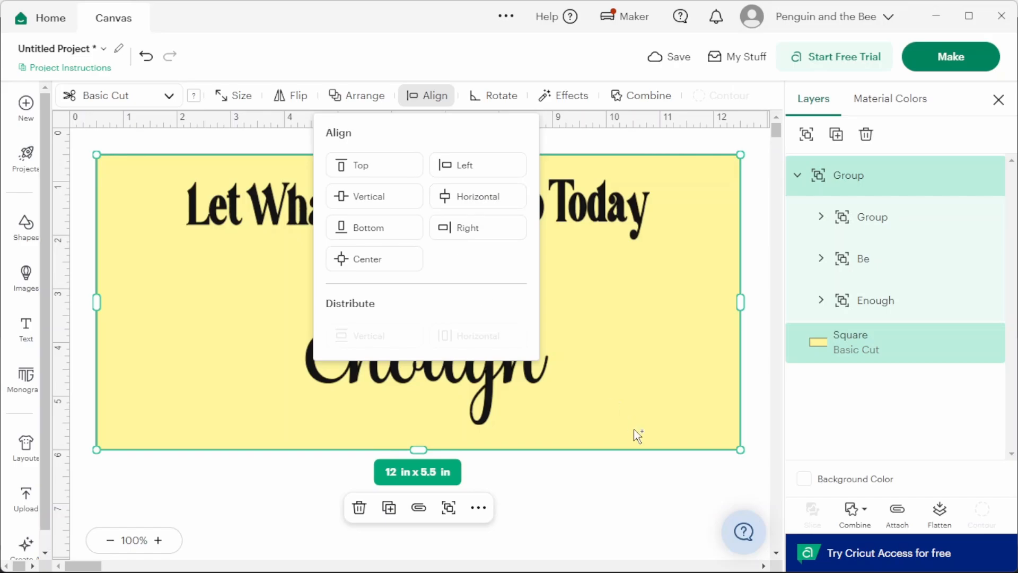
left_click(605, 483)
- Try to align "Let Whatever" and "You Do Today" by their bottom edges within their group
left_click(267, 205)
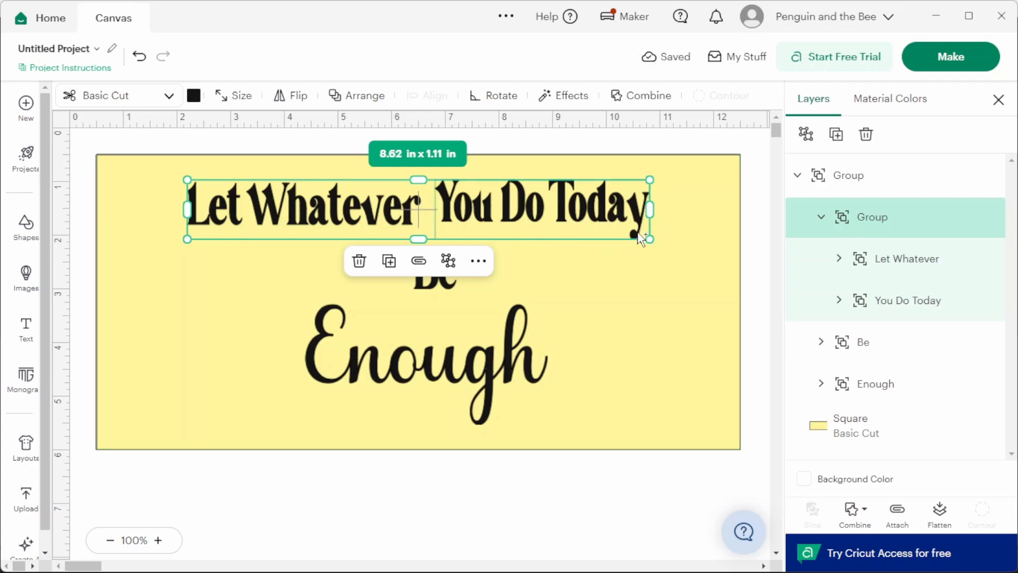
key("ctrl+shift+g")
left_click(416, 95)
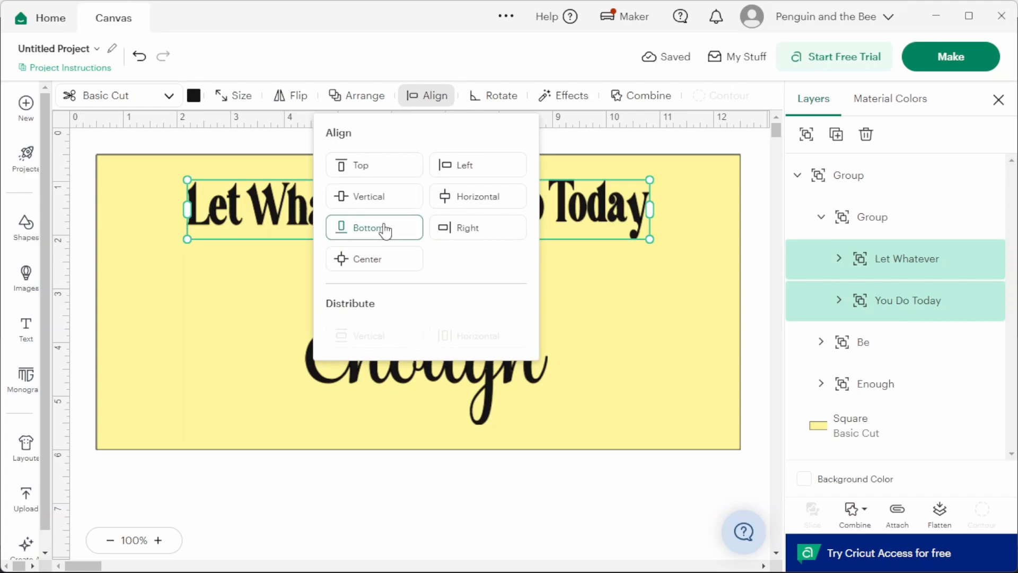
left_click(385, 228)
left_click(663, 325)
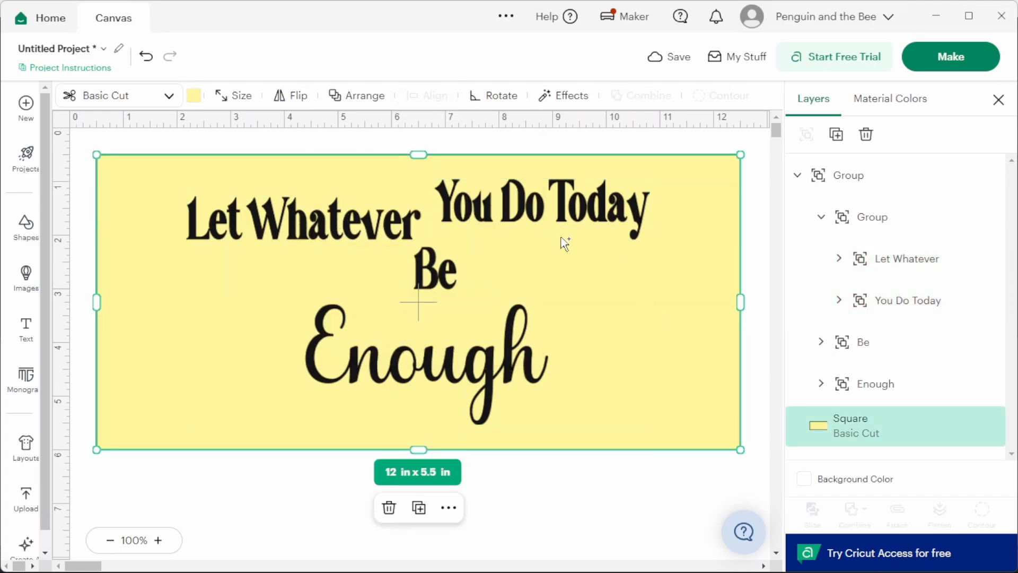
left_click(639, 234)
left_click(467, 200)
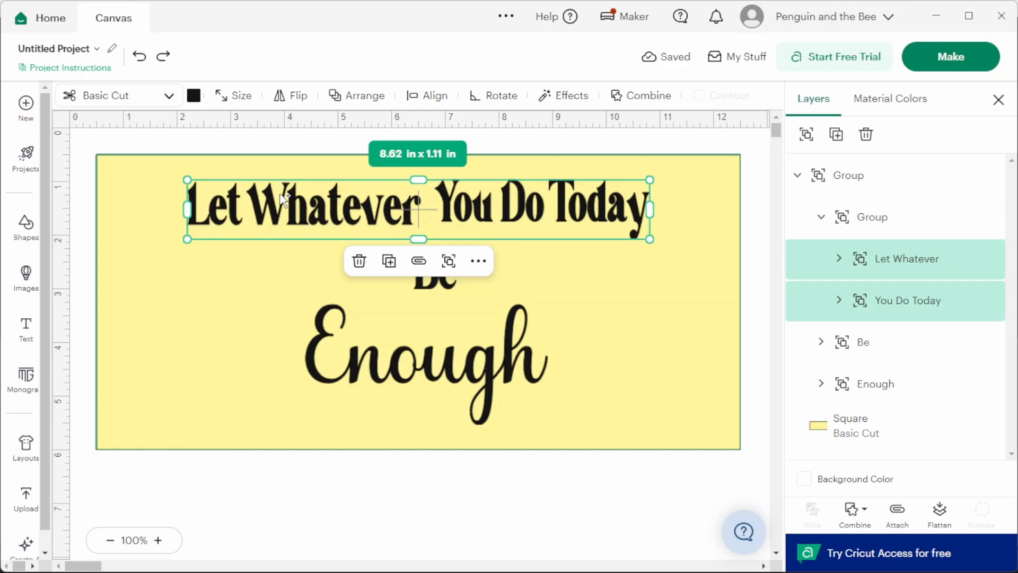
- Align "Let Whatever" and "You Do Today" by their top edges
left_click(433, 102)
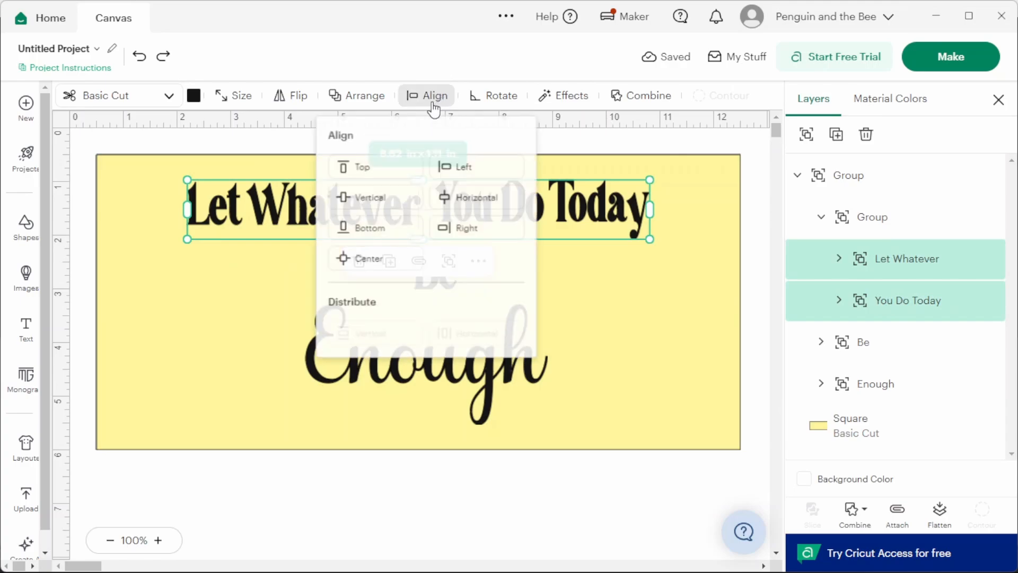
left_click(375, 166)
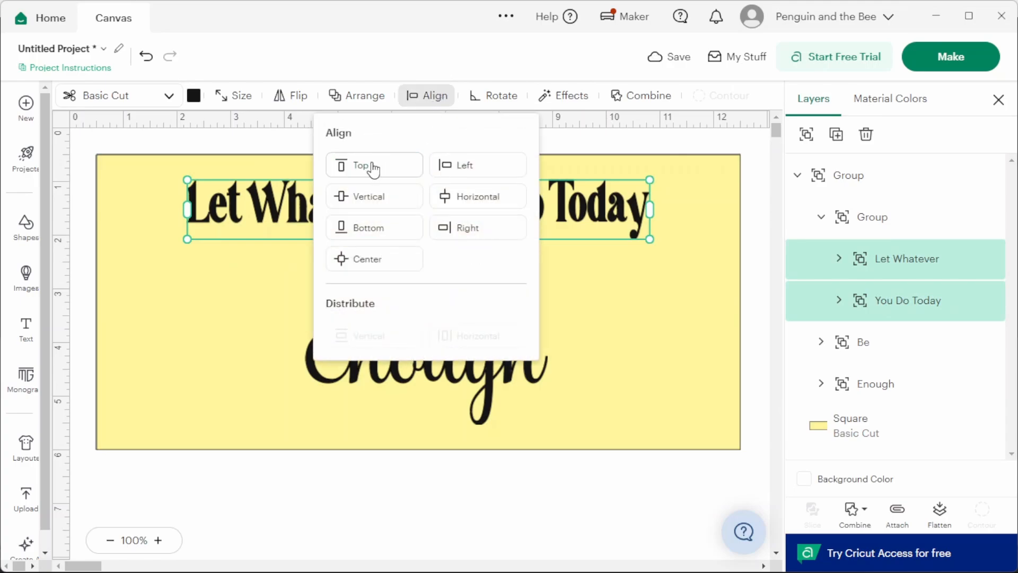
left_click(660, 142)
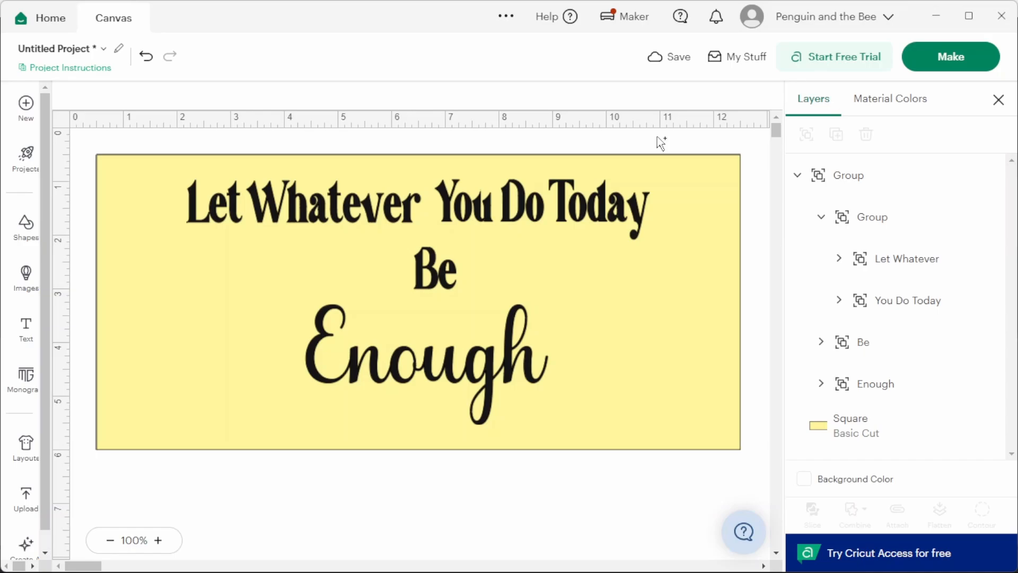
- Turn on the canvas grid lines
left_click(62, 122)
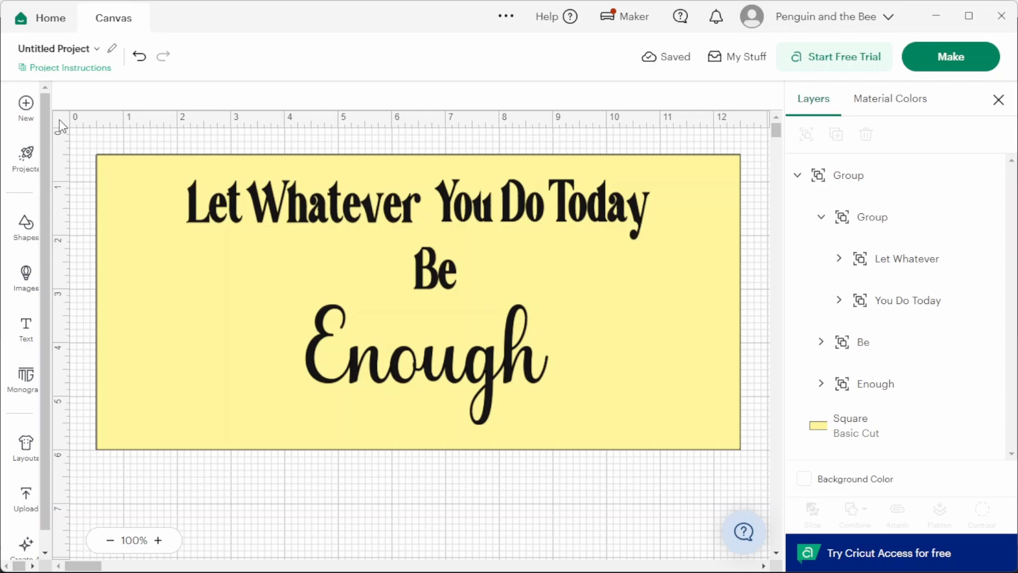
left_click(26, 227)
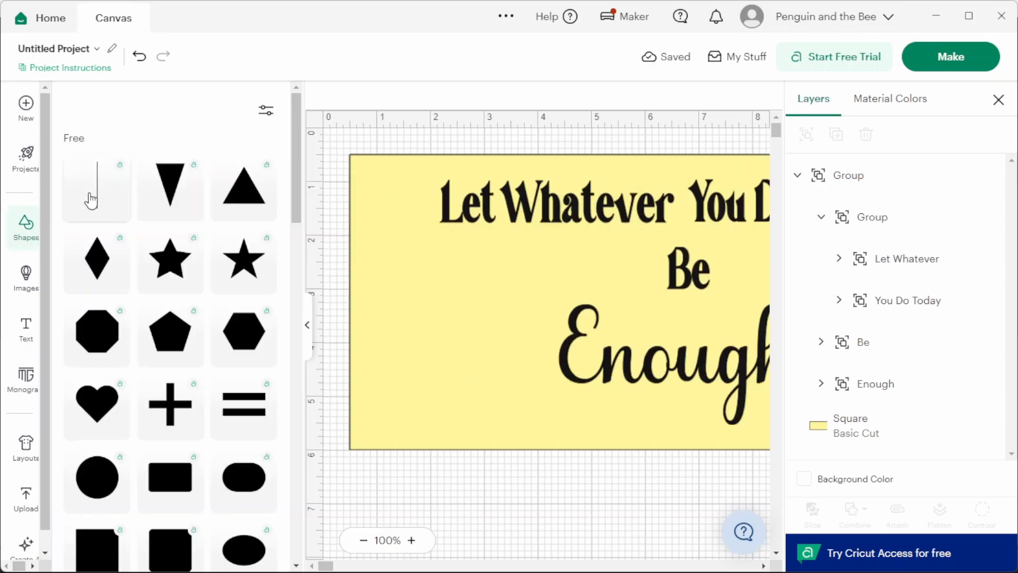
left_click(310, 325)
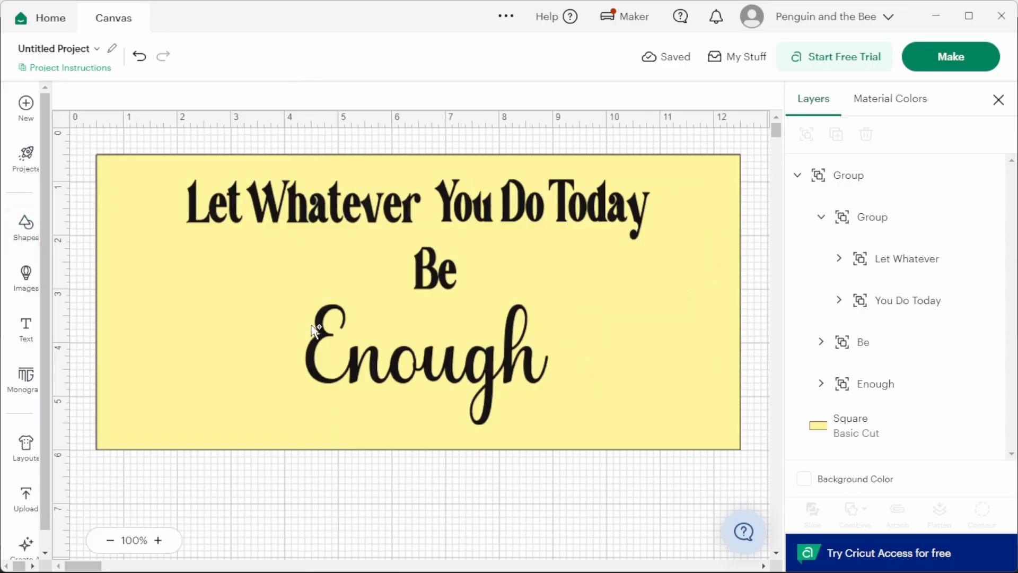
- Undo the last top alignment of "Let Whatever" and "You Do Today"
left_click(857, 228)
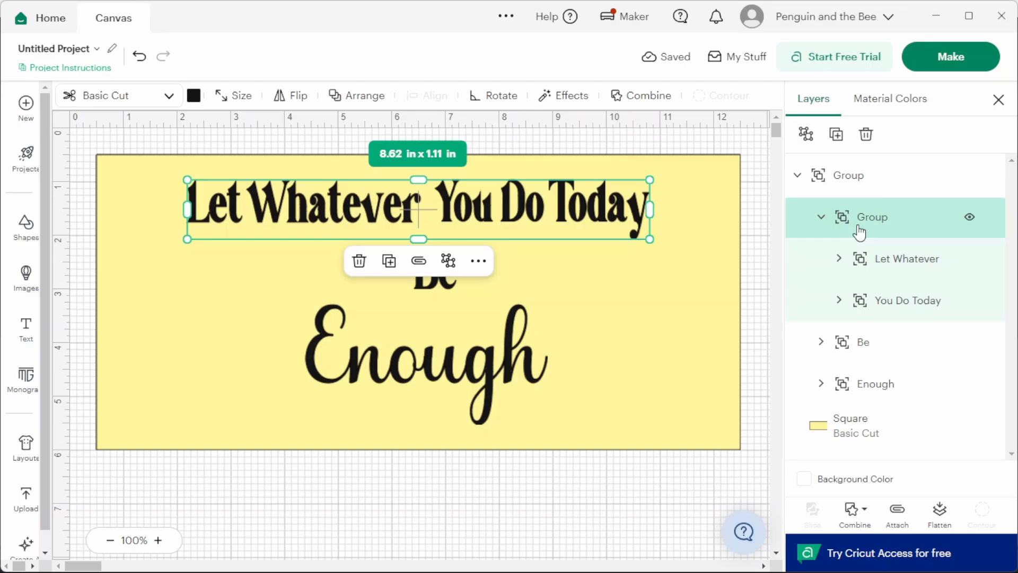
left_click(638, 172)
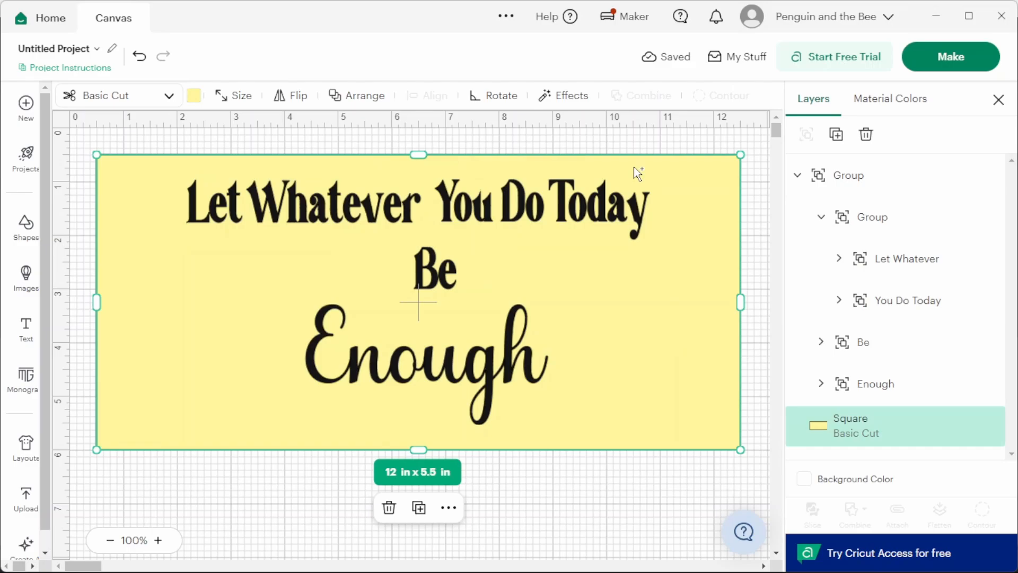
key("ctrl+z")
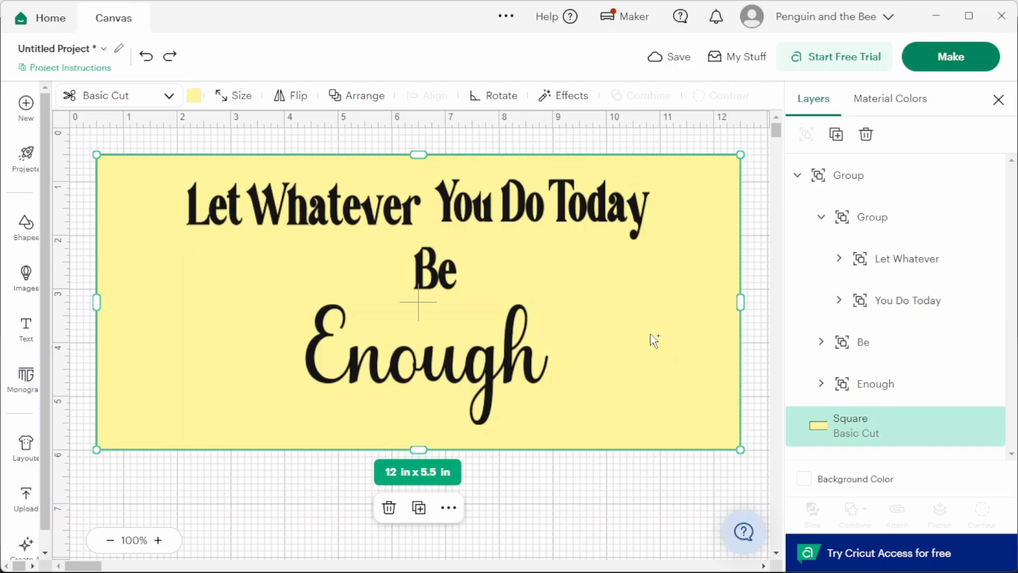
- Add a 0.25 in offset with rounded corners around the yellow rectangle
left_click(578, 101)
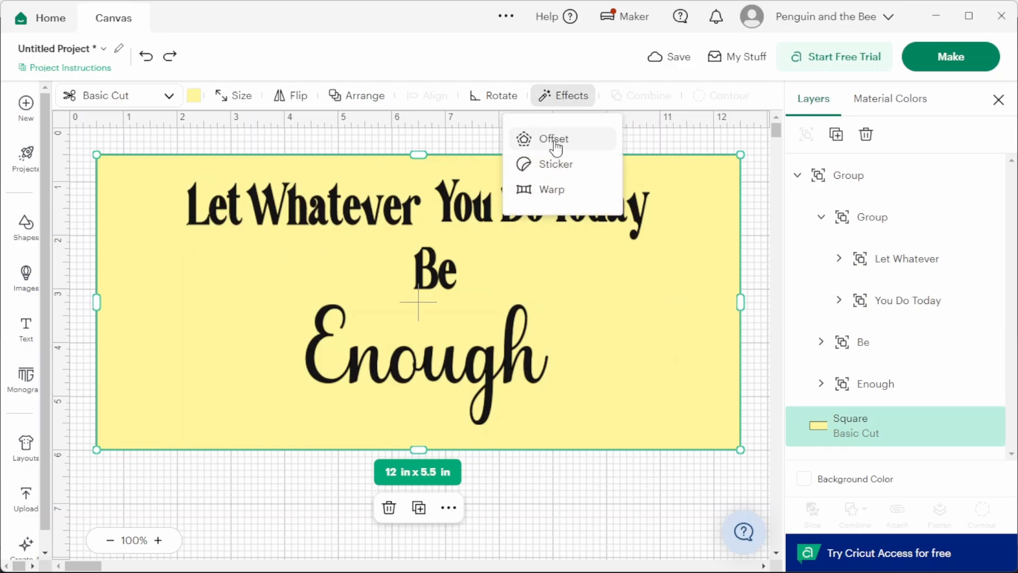
left_click(553, 140)
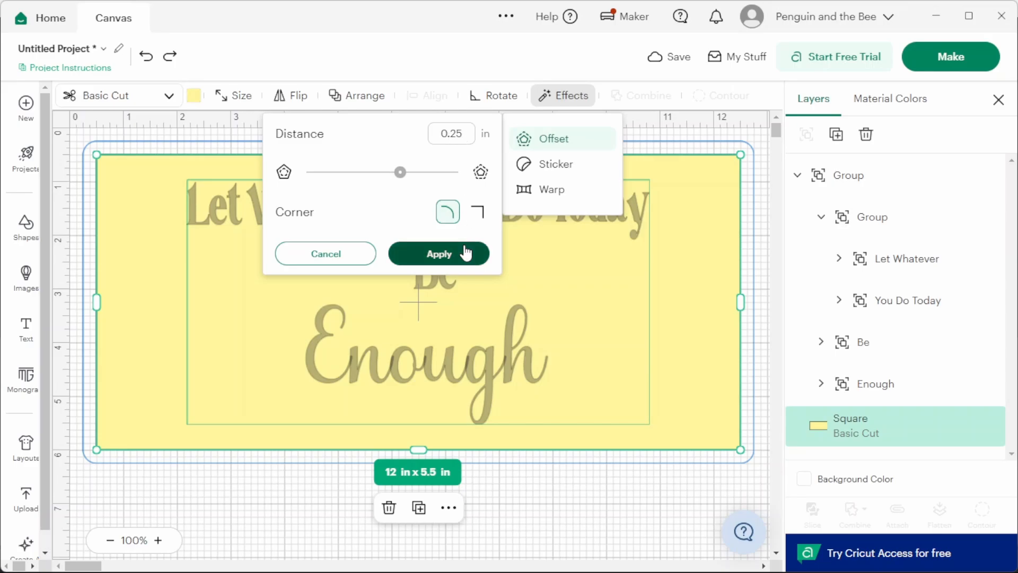
left_click(446, 253)
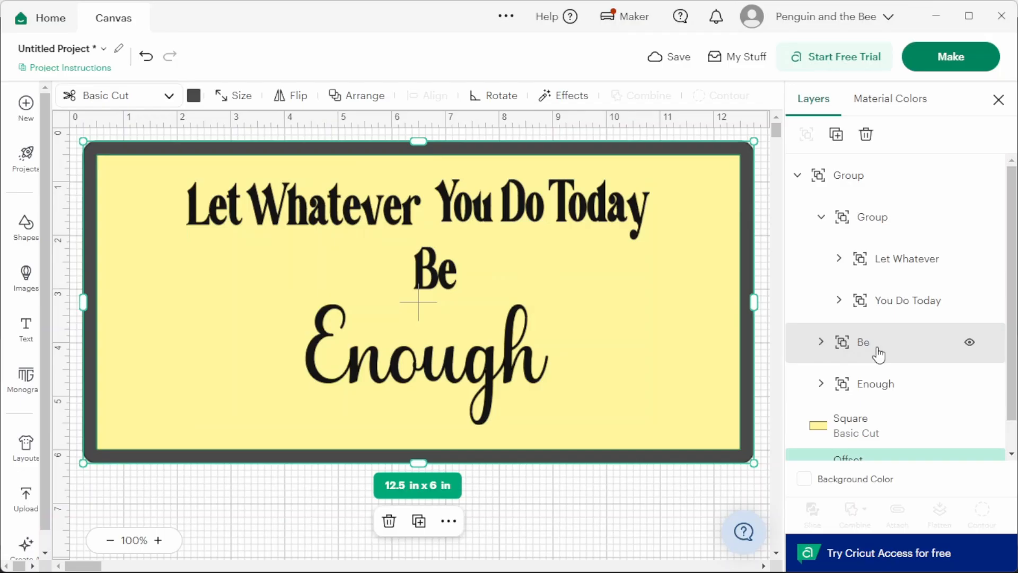
- Slice the yellow rectangle out of the dark offset shape
scroll(878, 354, "down", 1)
left_click(867, 393)
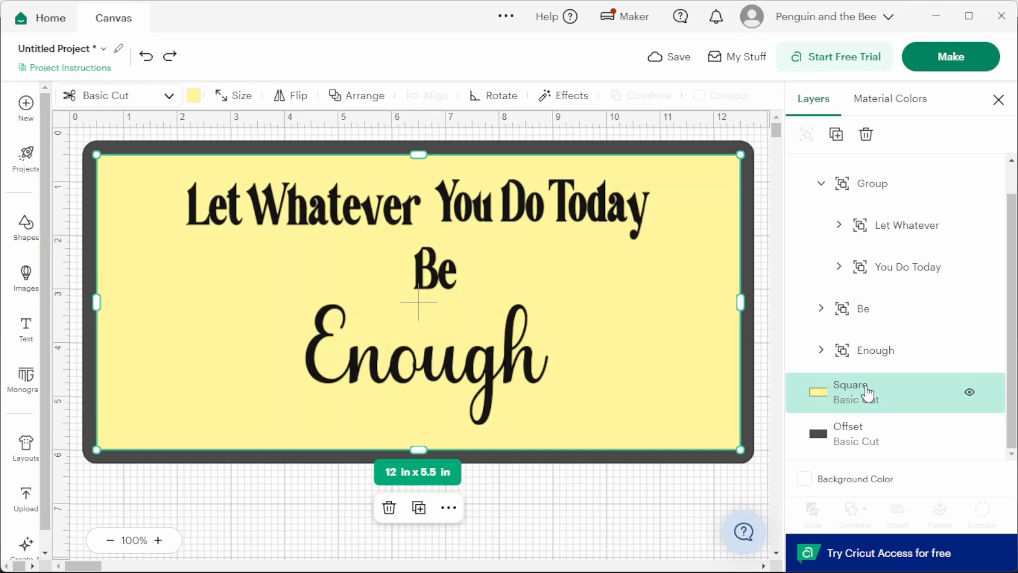
left_click(850, 441, "shift")
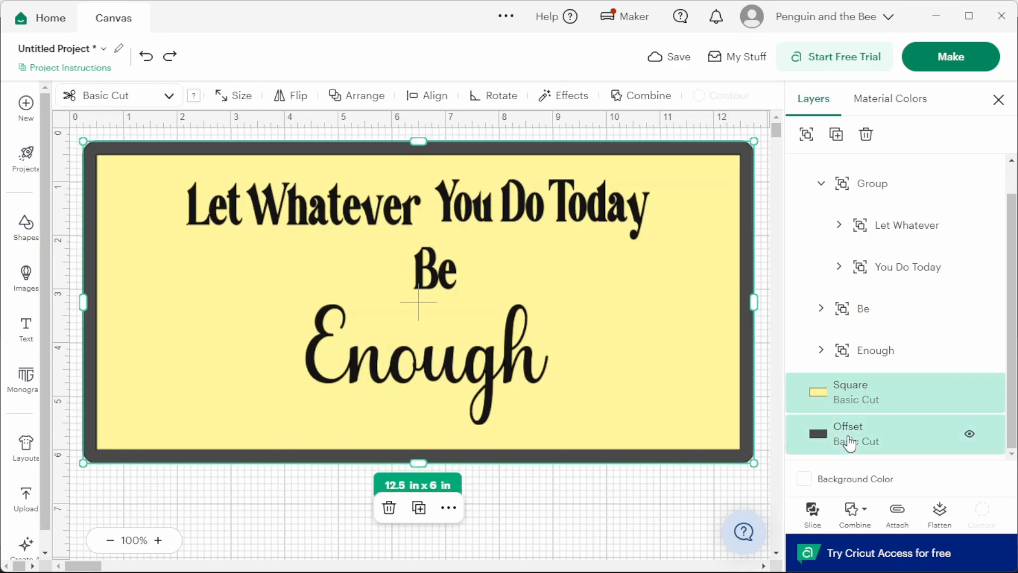
left_click(812, 510)
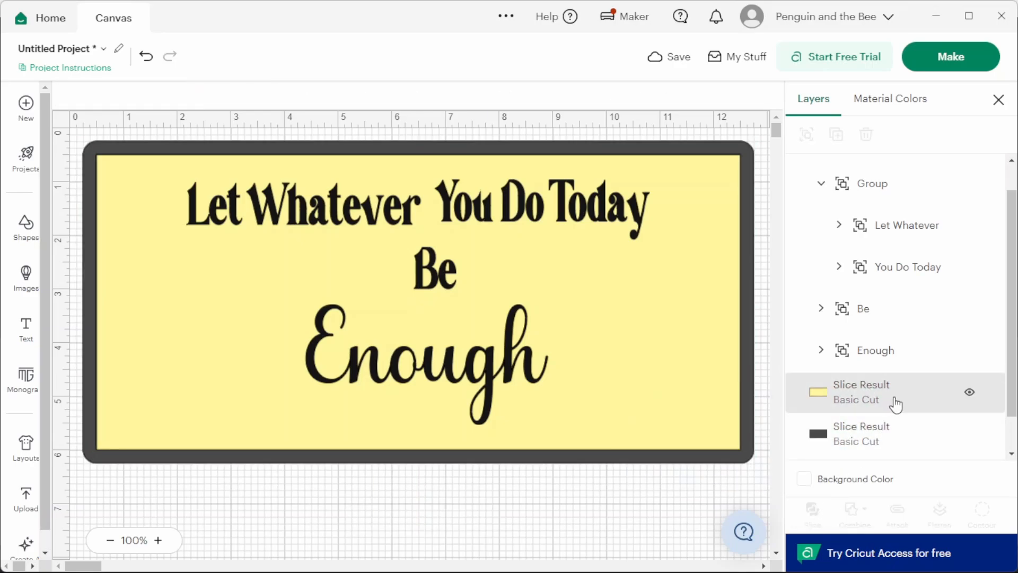
- Hide the yellow slice result and delete the dark inner slice, leaving only the frame around the quote
scroll(895, 398, "down", 1)
left_click(970, 351)
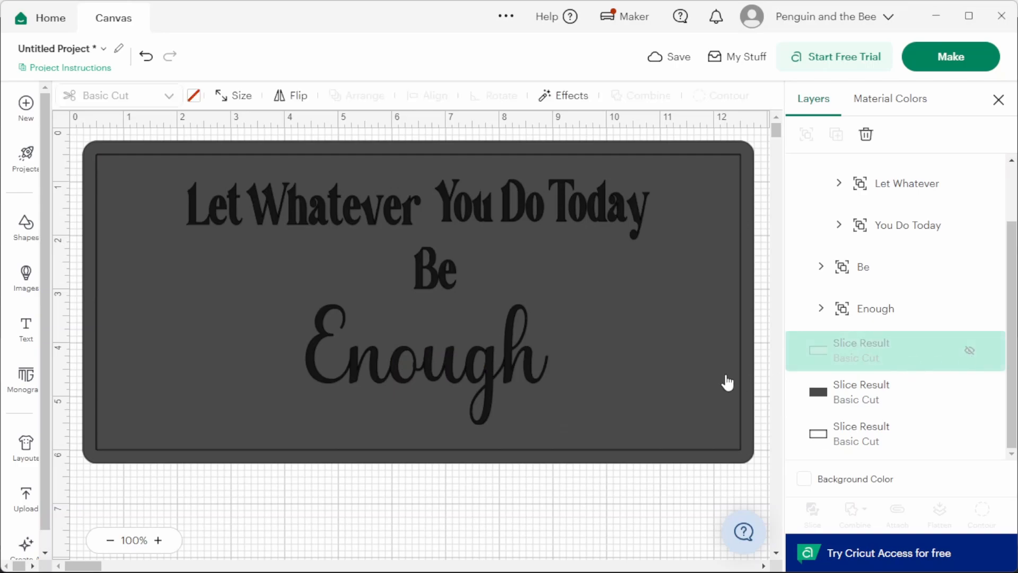
left_click(836, 409)
key("Delete")
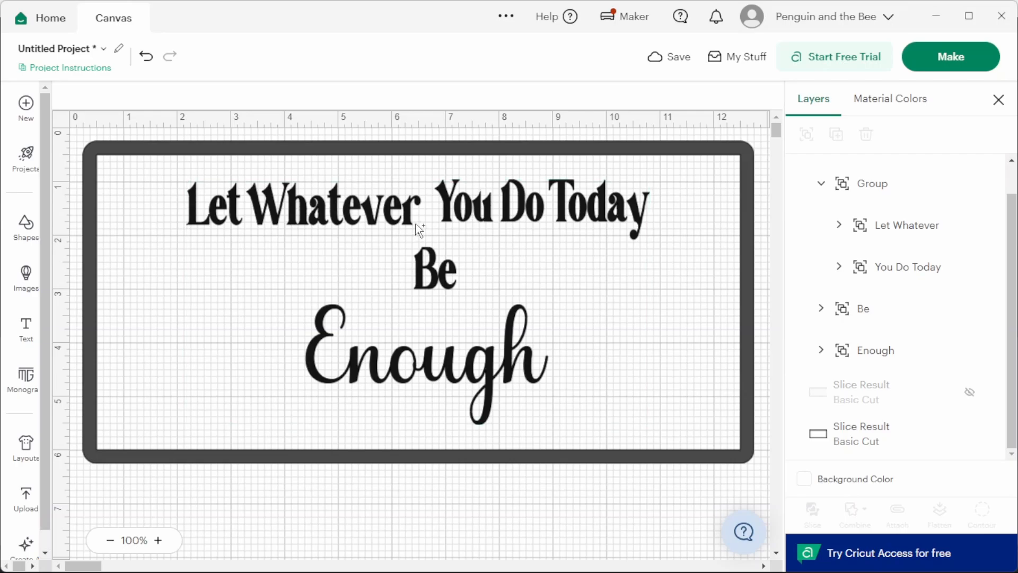
- Move "Let Whatever" and "You Do Today" together slightly down, closer to "Be"
left_click(890, 237)
left_click(900, 263, "shift")
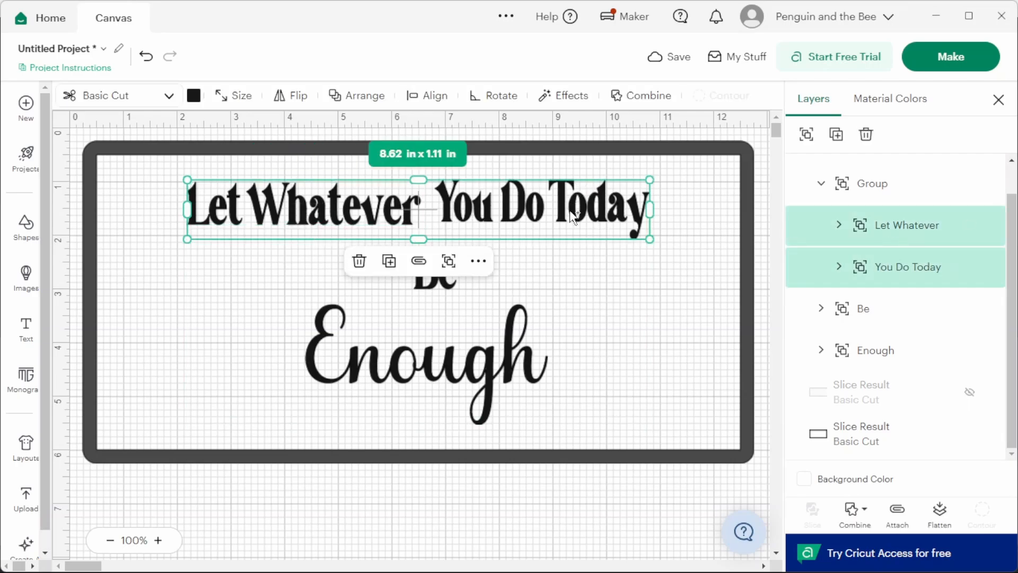
left_click_drag(588, 215, 593, 225)
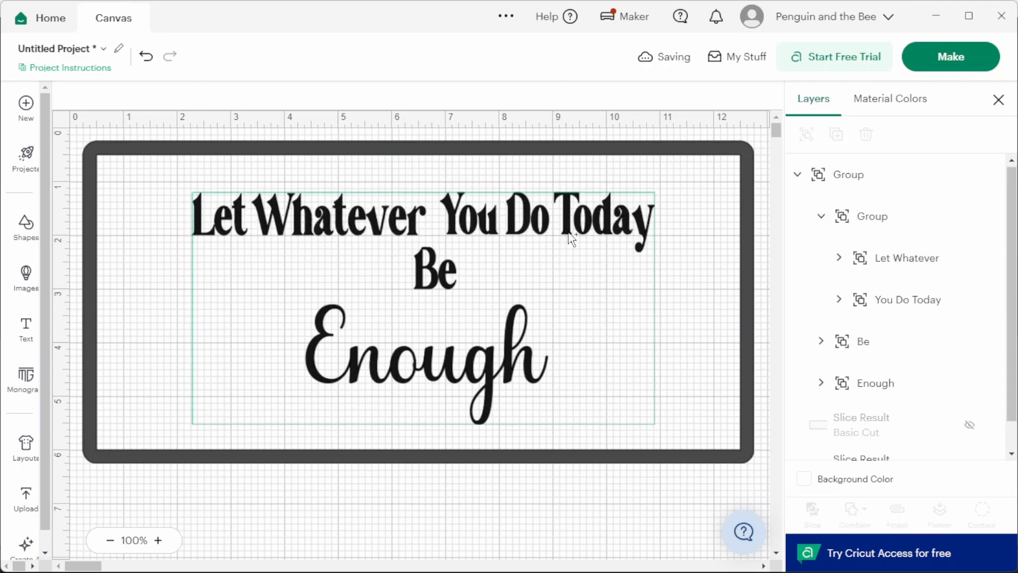
- Shift "You Do Today" slightly down and nudge it closer to "Let Whatever" to tighten the gap between them
left_click(902, 298)
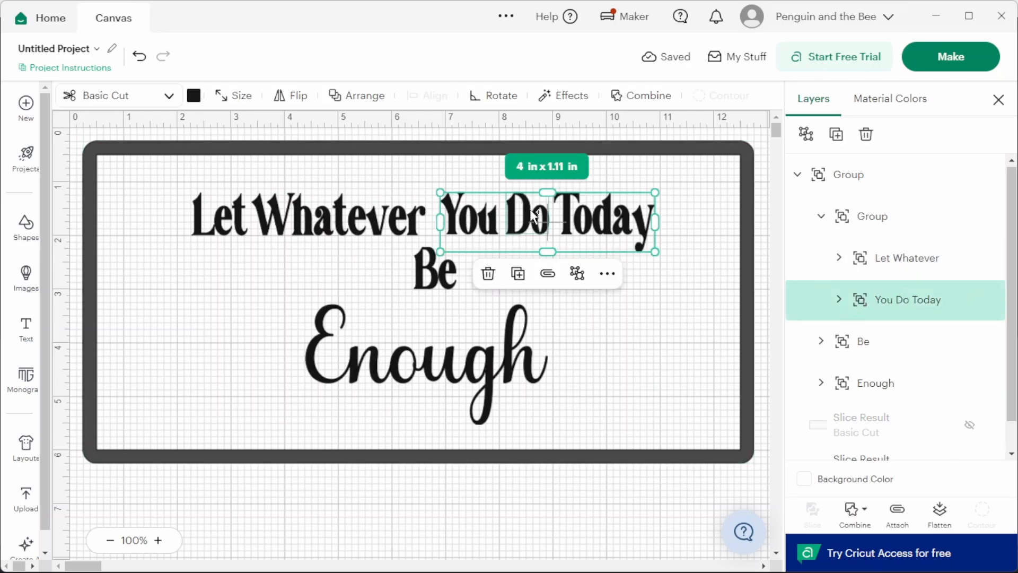
left_click_drag(534, 213, 534, 214)
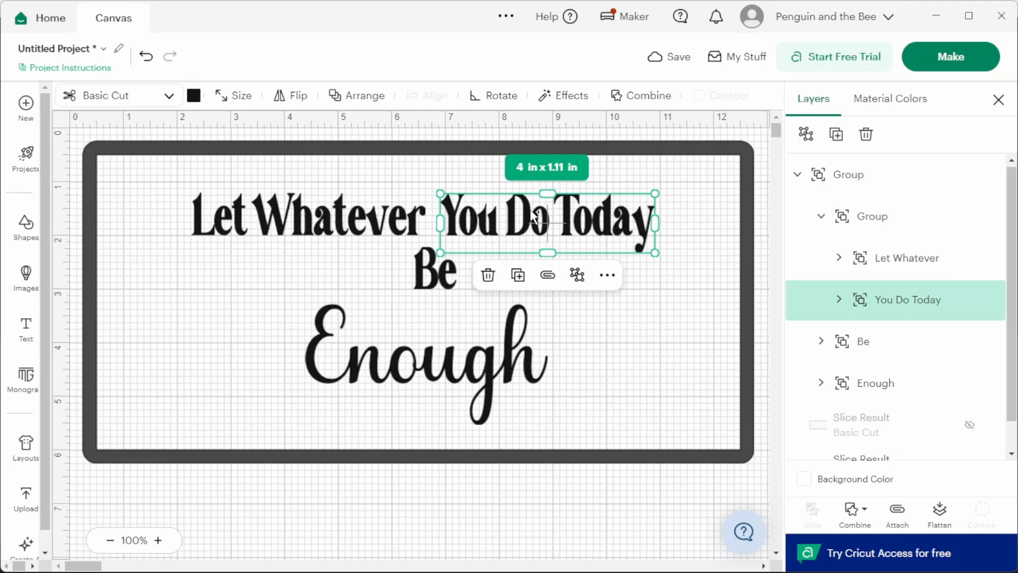
key("Left")
key("Left")
key("Left")
key("Left")
key("Left")
key("Left")
key("Left")
key("Left")
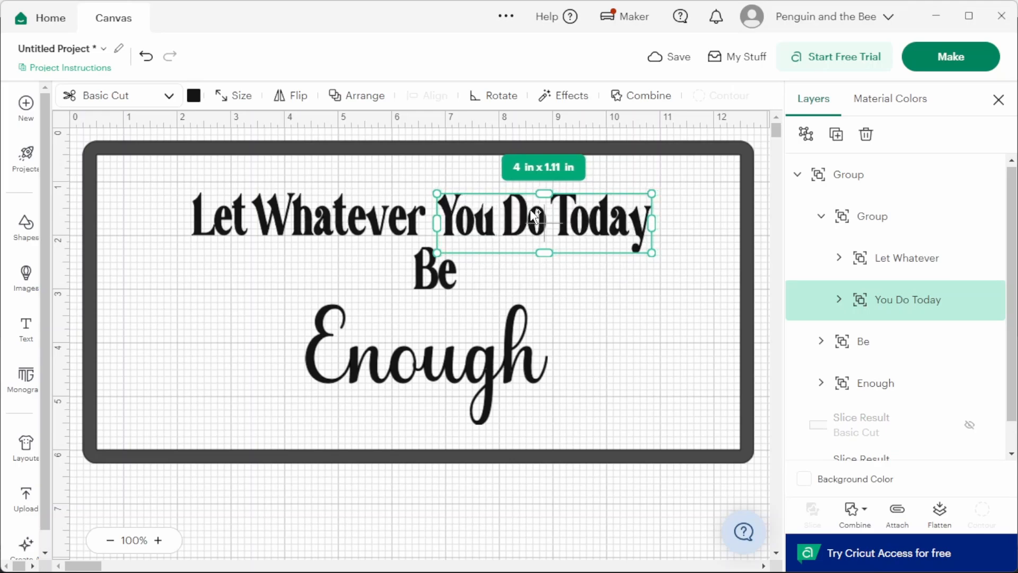
key("Left")
key("Left")
key("Left")
key("Left")
key("Left")
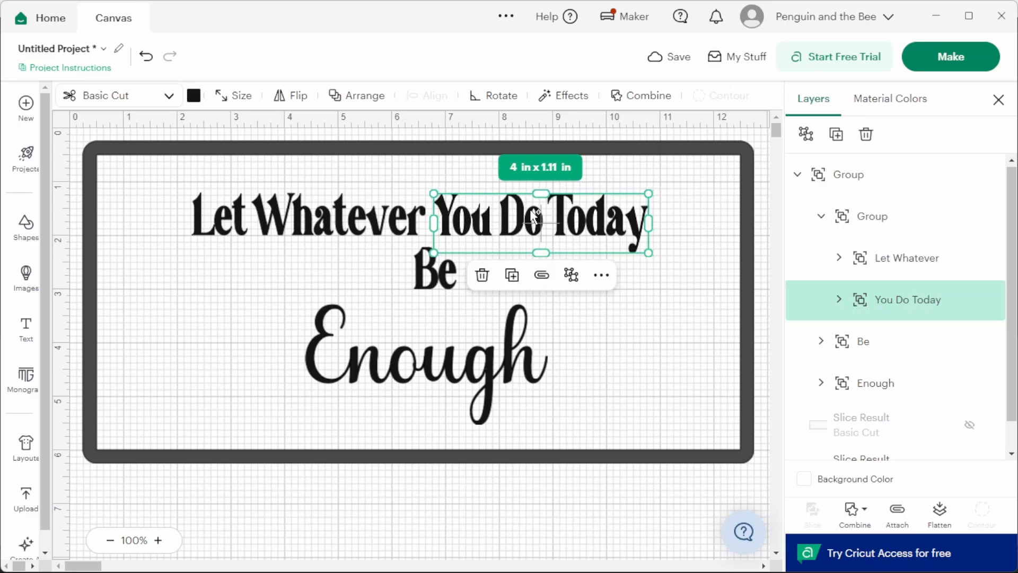
- Enlarge "Enough" to about 6.52 x 3.23 in and reposition it roughly centered beneath the first line, around "Be"
left_click(509, 332)
left_click_drag(307, 304, 192, 288)
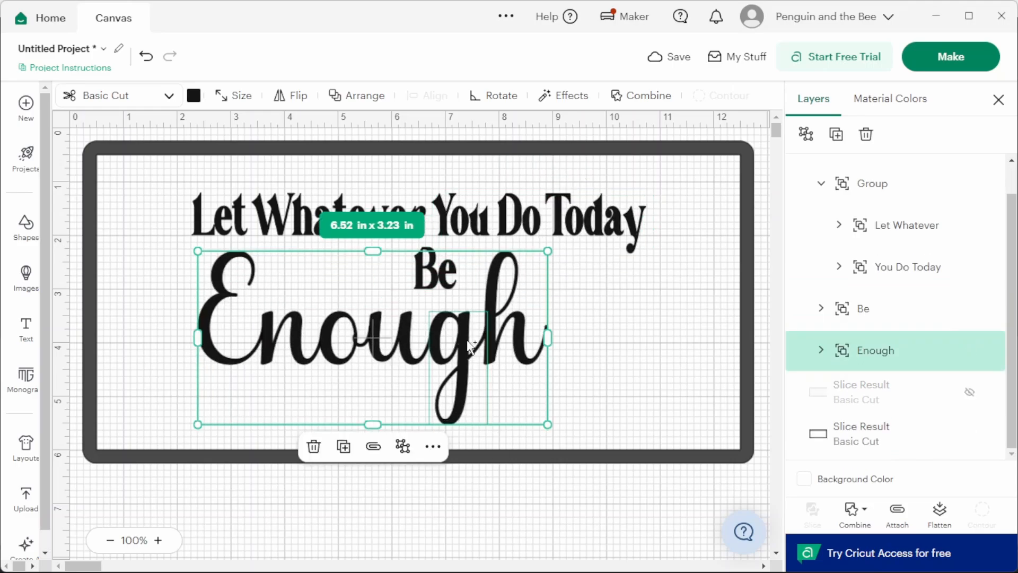
left_click_drag(471, 347, 525, 361)
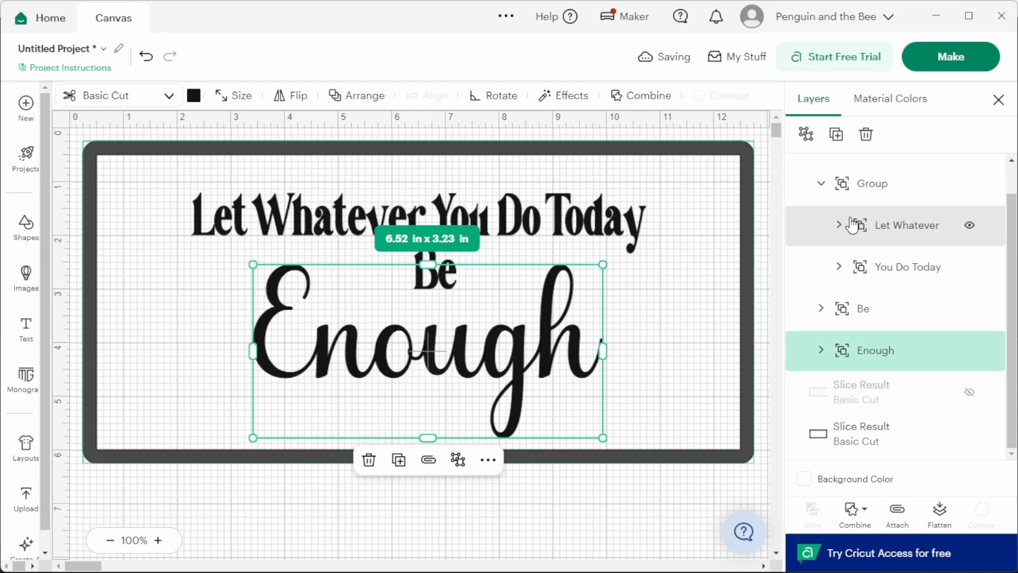
- Align the quote group and the frame with each other both vertically and horizontally
key("ctrl+a")
left_click(427, 95)
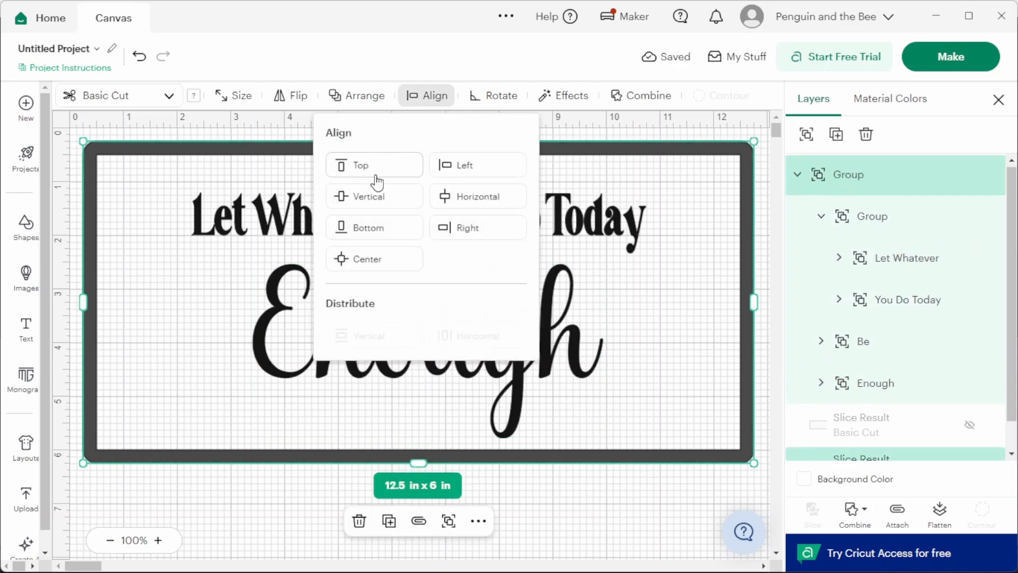
left_click(381, 200)
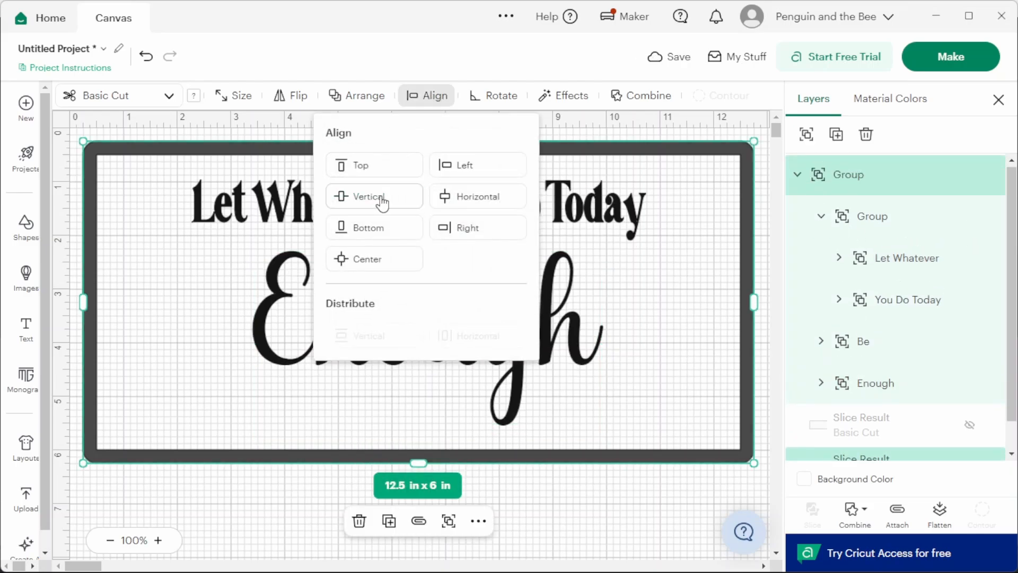
left_click(476, 206)
left_click(690, 286)
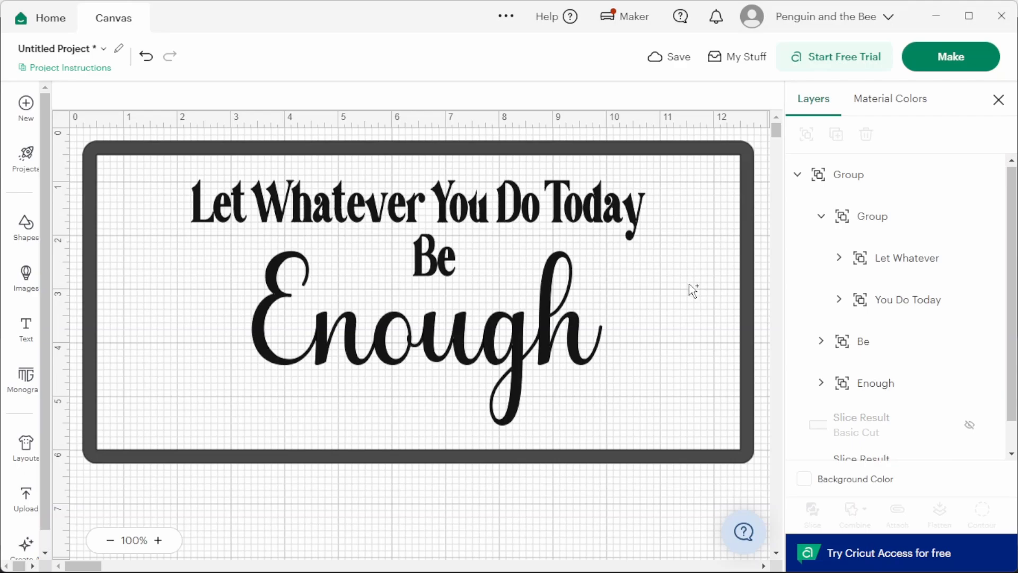
- Show the hidden yellow rectangle behind the quote again
left_click(974, 426)
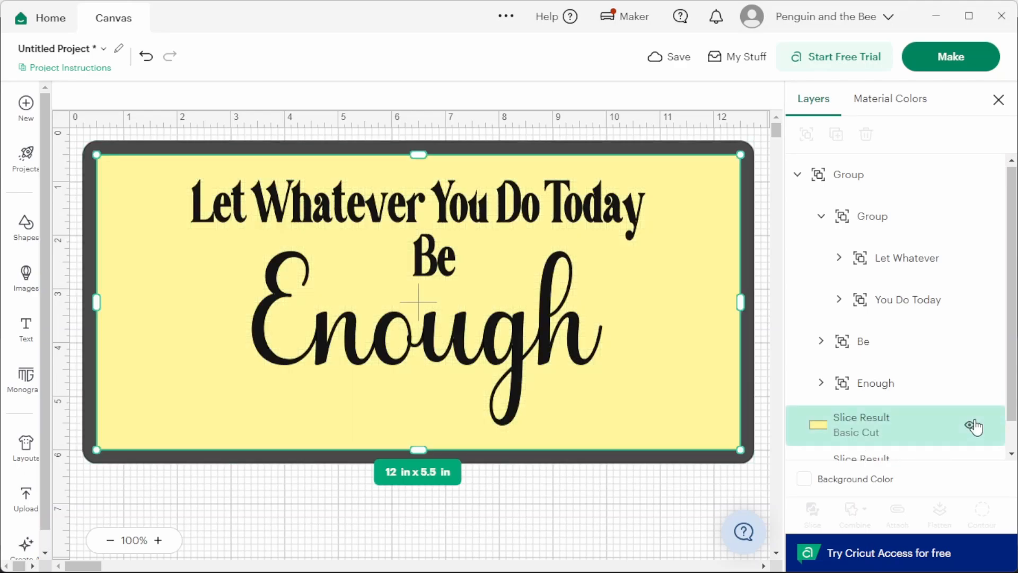